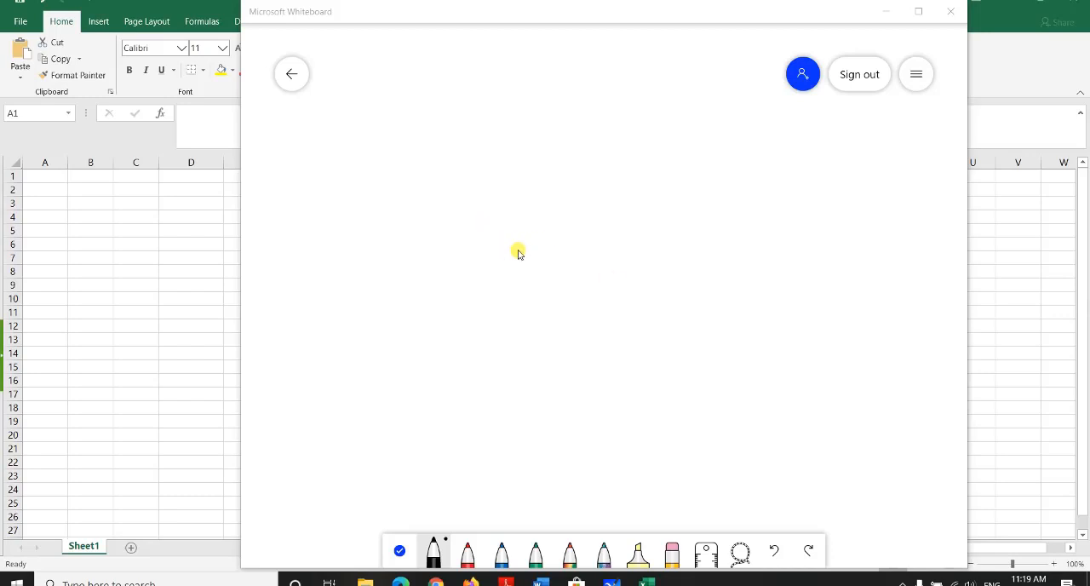
# Step: Draw a horizontal baseline on the whiteboard with a bell-shaped curve above it
pyautogui.moveTo(342, 387); pyautogui.dragTo(625, 387)
pyautogui.click(351, 363)
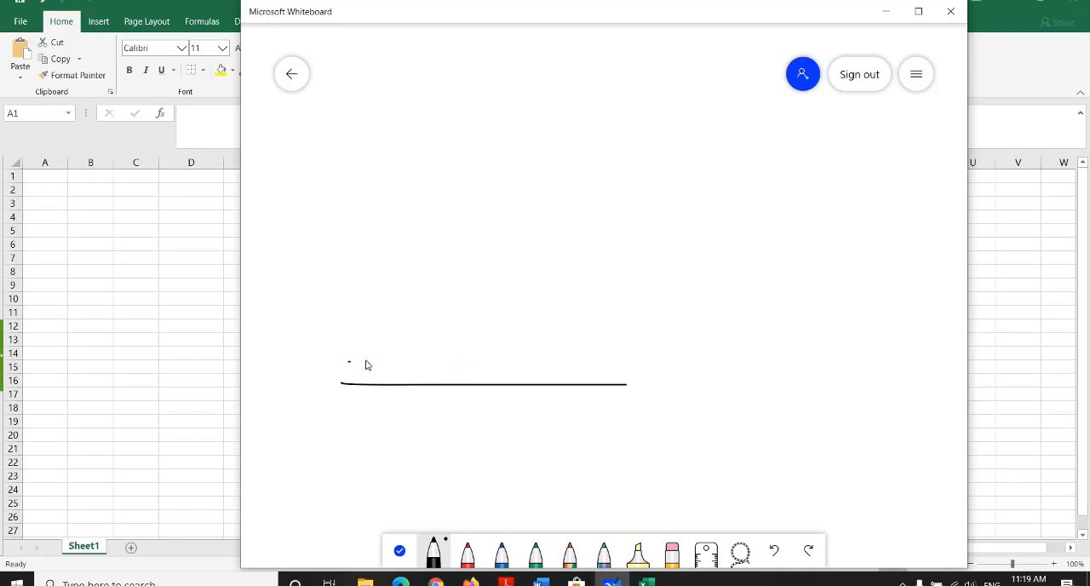
pyautogui.moveTo(368, 364)
pyautogui.mouseDown()
pyautogui.moveTo(455, 253)
pyautogui.moveTo(526, 329)
pyautogui.moveTo(628, 370)
pyautogui.mouseUp()
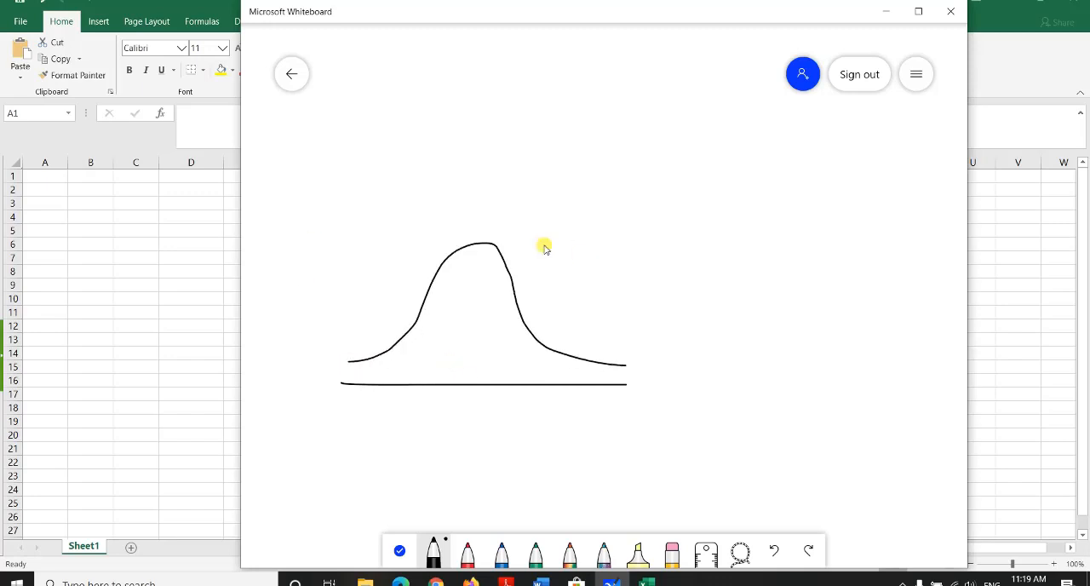
# Step: Draw an arrow pointing away from the bell curve and label it "NDC"
pyautogui.moveTo(525, 243); pyautogui.dragTo(613, 244)
pyautogui.moveTo(569, 231)
pyautogui.mouseDown()
pyautogui.moveTo(618, 246)
pyautogui.moveTo(596, 255)
pyautogui.moveTo(665, 243)
pyautogui.moveTo(670, 202)
pyautogui.moveTo(684, 247)
pyautogui.mouseUp()
pyautogui.moveTo(685, 199); pyautogui.dragTo(684, 248)
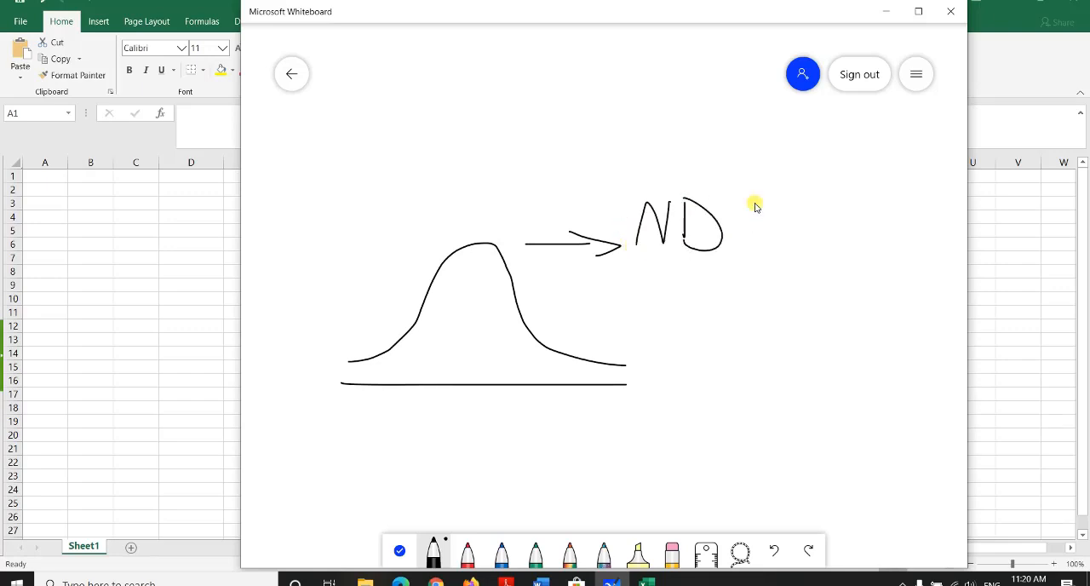
pyautogui.moveTo(751, 195)
pyautogui.mouseDown()
pyautogui.moveTo(741, 230)
pyautogui.moveTo(761, 226)
pyautogui.mouseUp()
# Step: Draw a vertical line through the curve's peak and label it "mean" with an arrow
pyautogui.moveTo(476, 310); pyautogui.dragTo(477, 354)
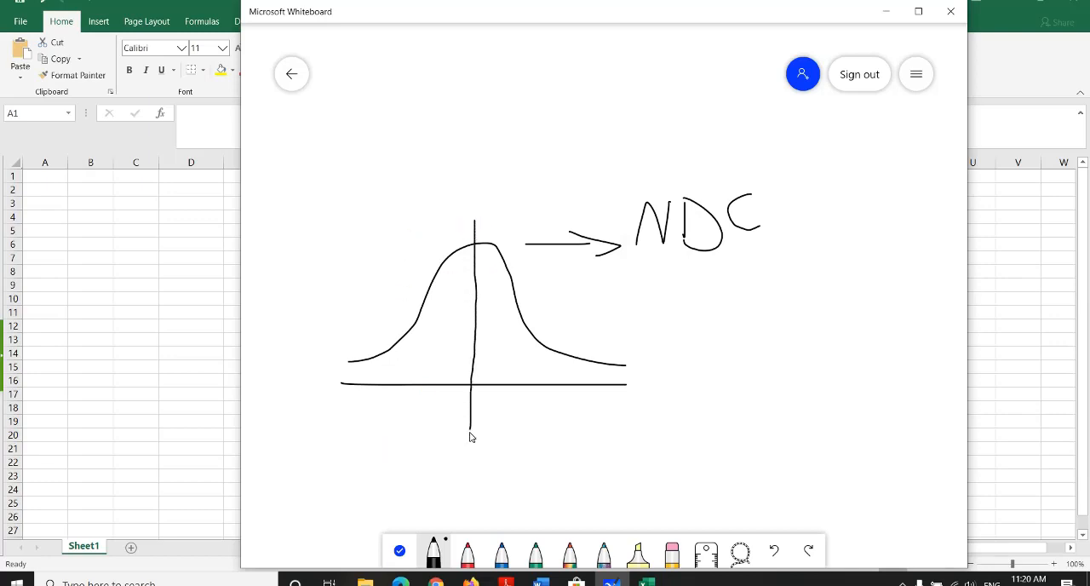
pyautogui.moveTo(486, 428)
pyautogui.mouseDown()
pyautogui.moveTo(545, 432)
pyautogui.moveTo(544, 451)
pyautogui.moveTo(645, 431)
pyautogui.mouseUp()
pyautogui.moveTo(654, 417)
pyautogui.mouseDown()
pyautogui.moveTo(689, 407)
pyautogui.moveTo(695, 426)
pyautogui.mouseUp()
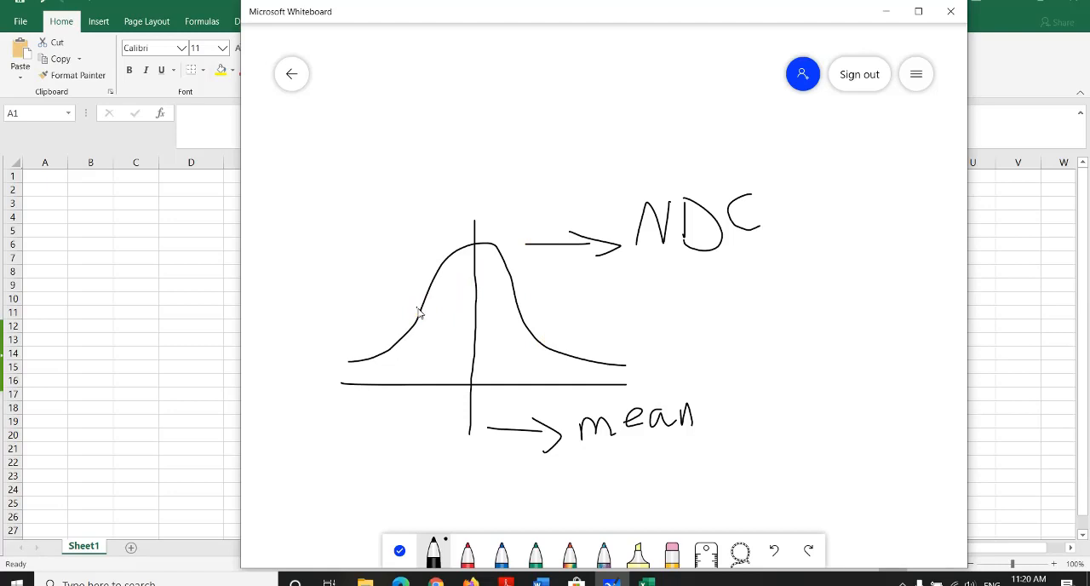
# Step: Mark a point on the curve's left slope, label it X, and label its distance to the mean line D
pyautogui.moveTo(411, 321); pyautogui.dragTo(431, 318)
pyautogui.moveTo(420, 320)
pyautogui.mouseDown()
pyautogui.moveTo(470, 321)
pyautogui.moveTo(426, 321)
pyautogui.mouseUp()
pyautogui.moveTo(439, 299); pyautogui.dragTo(445, 308)
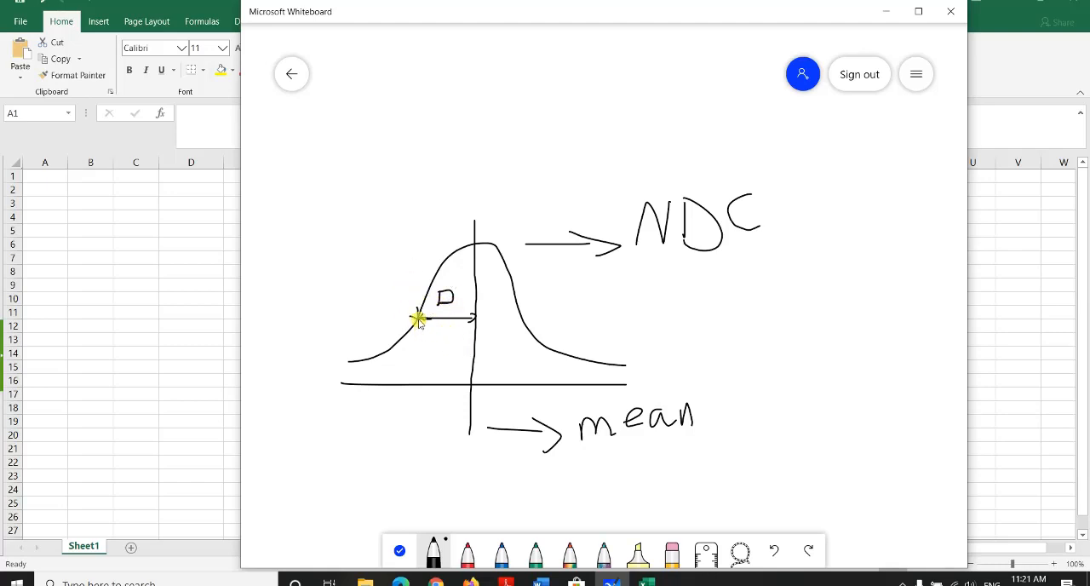
pyautogui.moveTo(419, 316); pyautogui.dragTo(383, 273)
pyautogui.moveTo(377, 226)
pyautogui.mouseDown()
pyautogui.moveTo(353, 264)
pyautogui.moveTo(378, 257)
pyautogui.mouseUp()
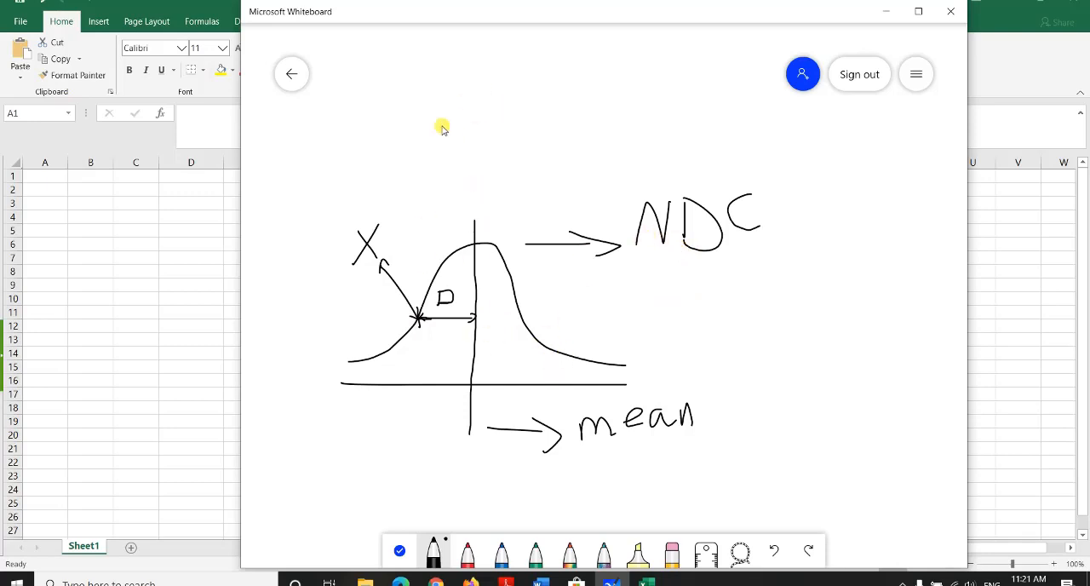
# Step: Write "D = Zscore" above the curve, undoing the badly drawn last letters and rewriting them
pyautogui.moveTo(369, 84)
pyautogui.mouseDown()
pyautogui.moveTo(367, 134)
pyautogui.moveTo(390, 97)
pyautogui.moveTo(364, 138)
pyautogui.moveTo(431, 132)
pyautogui.mouseUp()
pyautogui.moveTo(430, 103)
pyautogui.mouseDown()
pyautogui.moveTo(464, 139)
pyautogui.moveTo(522, 119)
pyautogui.moveTo(551, 123)
pyautogui.mouseUp()
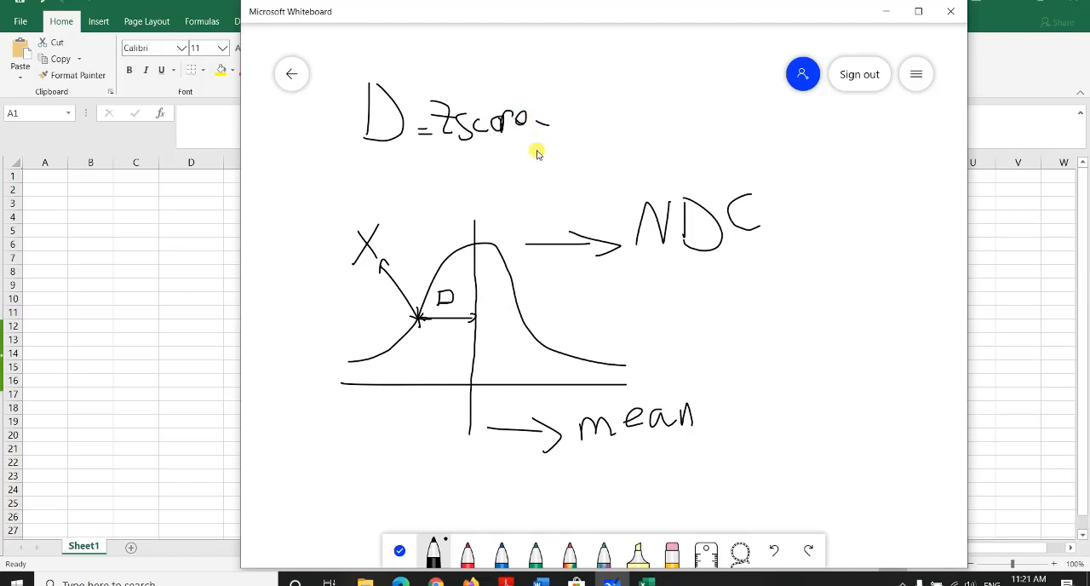
pyautogui.hotkey('ctrl', 'z')
pyautogui.hotkey('ctrl', 'z')
pyautogui.hotkey('ctrl', 'z')
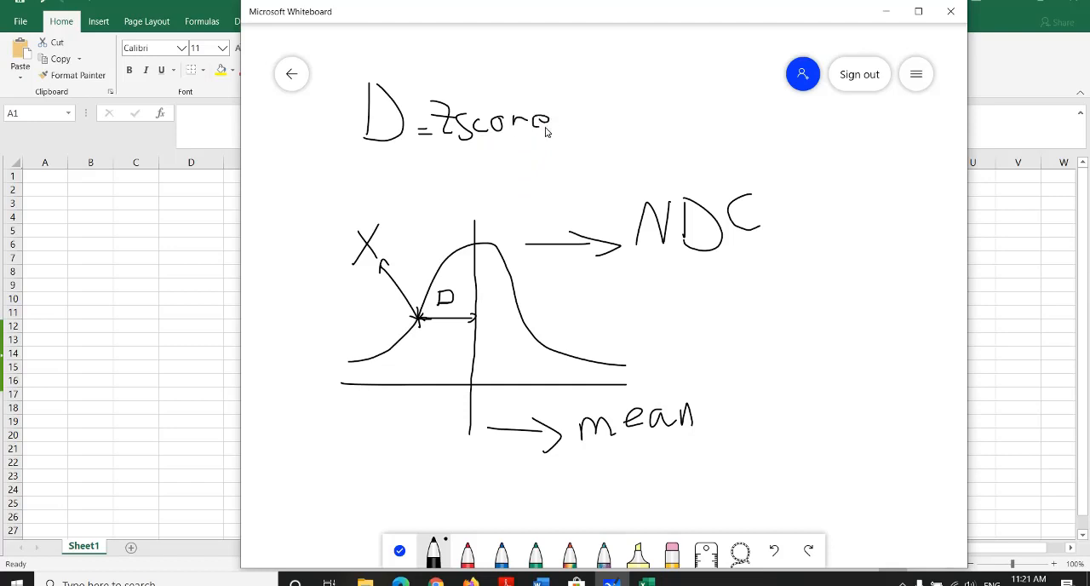
# Step: Complete the equation with "= (X − μ) / std" as a fraction and circle the fraction
pyautogui.moveTo(579, 124); pyautogui.dragTo(562, 124)
pyautogui.click(579, 120)
pyautogui.moveTo(588, 120); pyautogui.dragTo(712, 114)
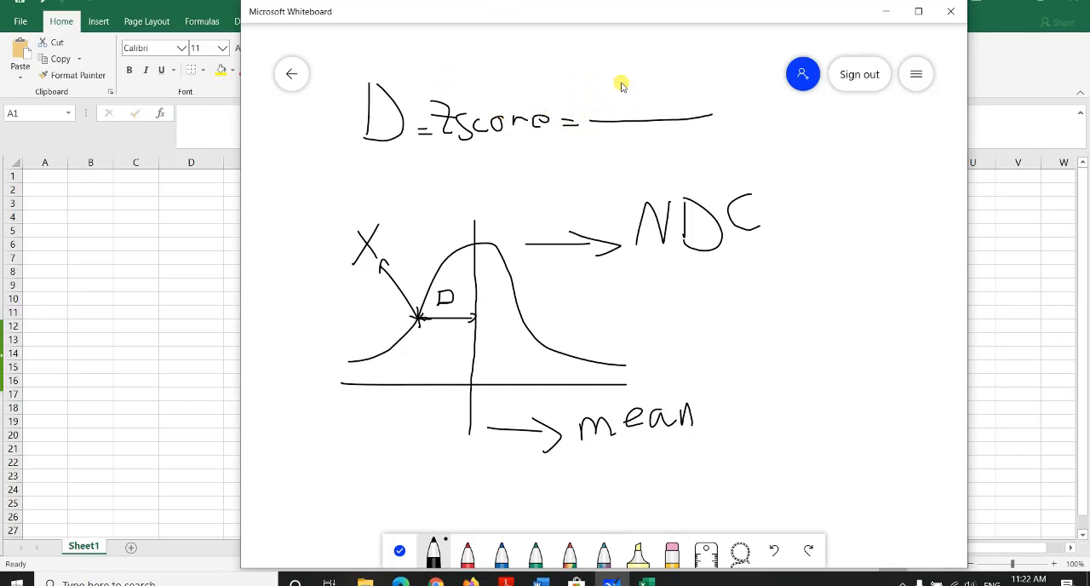
pyautogui.moveTo(606, 75)
pyautogui.mouseDown()
pyautogui.moveTo(632, 104)
pyautogui.moveTo(697, 68)
pyautogui.mouseUp()
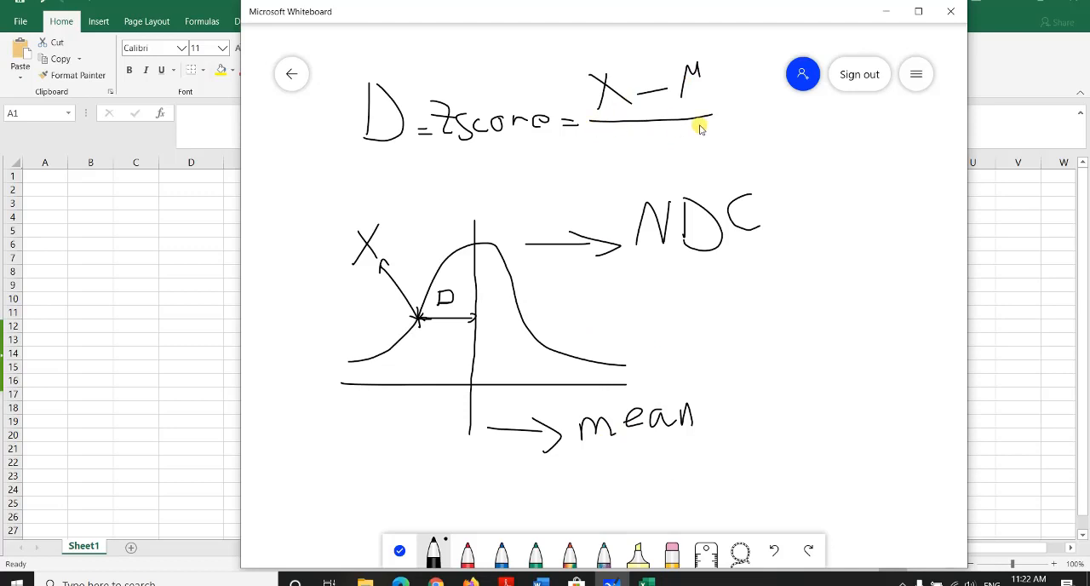
pyautogui.moveTo(632, 143)
pyautogui.mouseDown()
pyautogui.moveTo(613, 165)
pyautogui.moveTo(638, 164)
pyautogui.mouseUp()
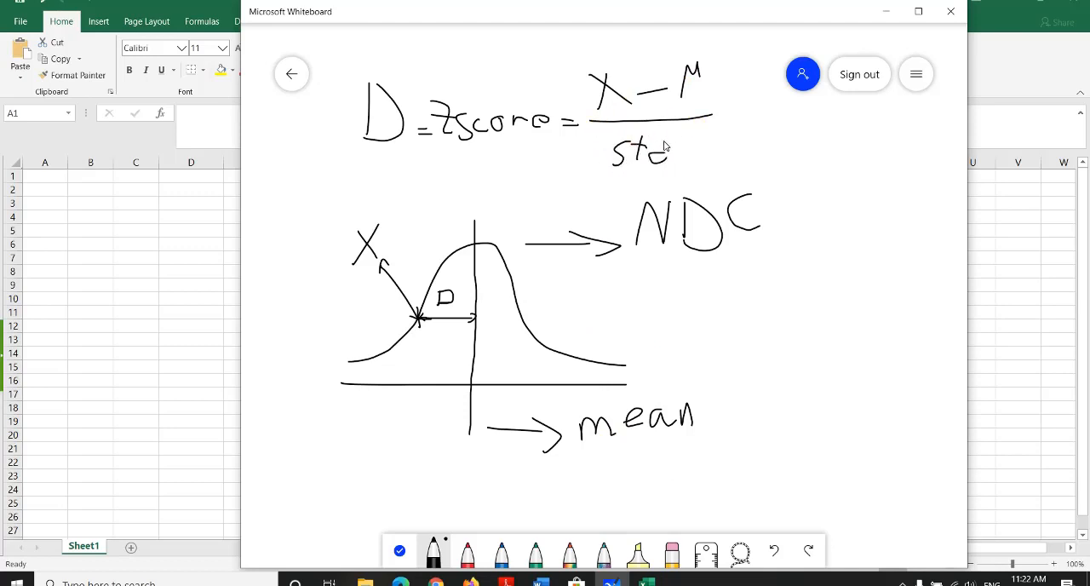
pyautogui.moveTo(564, 65)
pyautogui.mouseDown()
pyautogui.moveTo(622, 39)
pyautogui.moveTo(681, 192)
pyautogui.moveTo(569, 70)
pyautogui.mouseUp()
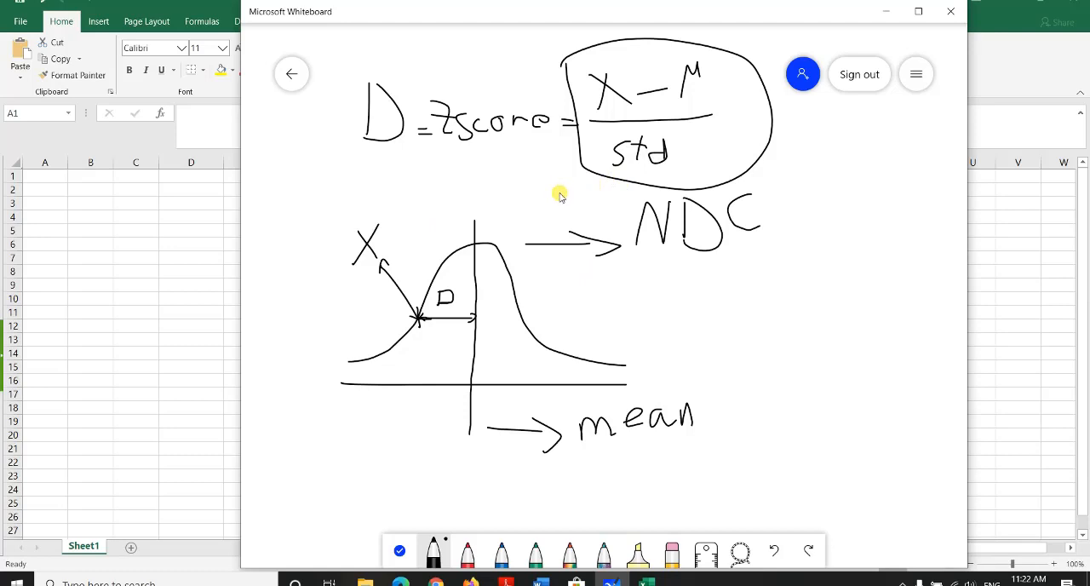
# Step: Undo all the strokes until the whiteboard is empty
pyautogui.hotkey('ctrl', 'z')
pyautogui.hotkey('ctrl', 'z')
pyautogui.hotkey('ctrl', 'z')
pyautogui.hotkey('ctrl', 'z')
pyautogui.hotkey('ctrl', 'z')
pyautogui.hotkey('ctrl', 'z')
pyautogui.hotkey('ctrl', 'z')
pyautogui.hotkey('ctrl', 'z')
pyautogui.hotkey('ctrl', 'z')
pyautogui.hotkey('ctrl', 'z')
pyautogui.hotkey('ctrl', 'z')
pyautogui.hotkey('ctrl', 'z')
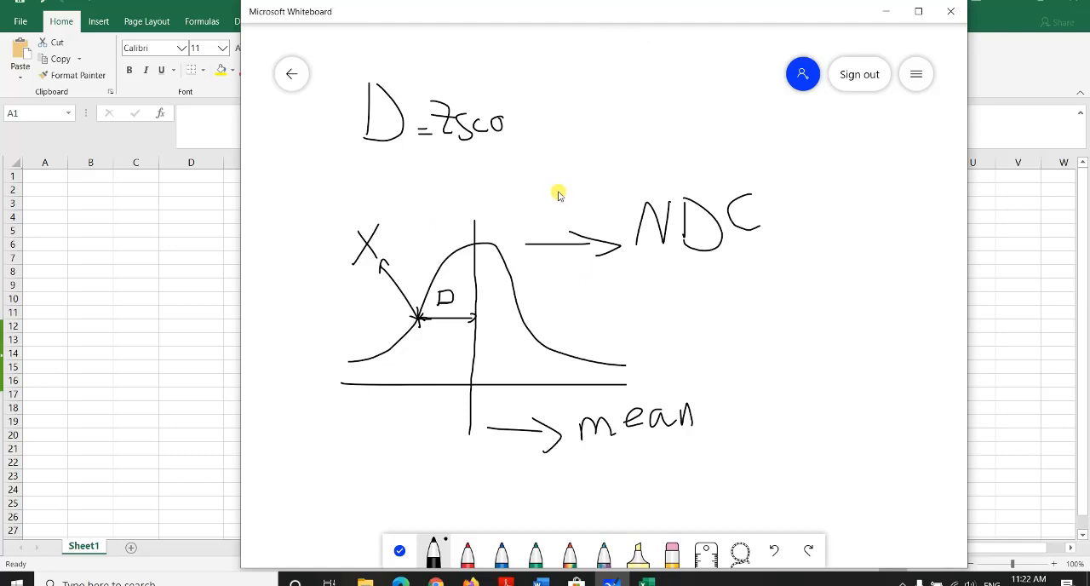
pyautogui.hotkey('ctrl', 'z')
pyautogui.hotkey('ctrl', 'z')
pyautogui.hotkey('ctrl', 'z')
pyautogui.hotkey('ctrl', 'z')
pyautogui.hotkey('ctrl', 'z')
pyautogui.hotkey('ctrl', 'z')
pyautogui.hotkey('ctrl', 'z')
pyautogui.hotkey('ctrl', 'z')
pyautogui.hotkey('ctrl', 'z')
pyautogui.hotkey('ctrl', 'z')
pyautogui.hotkey('ctrl', 'z')
pyautogui.hotkey('ctrl', 'z')
pyautogui.hotkey('ctrl', 'z')
pyautogui.hotkey('ctrl', 'z')
pyautogui.hotkey('ctrl', 'z')
pyautogui.hotkey('ctrl', 'z')
pyautogui.hotkey('ctrl', 'z')
pyautogui.hotkey('ctrl', 'z')
pyautogui.hotkey('ctrl', 'z')
pyautogui.hotkey('ctrl', 'z')
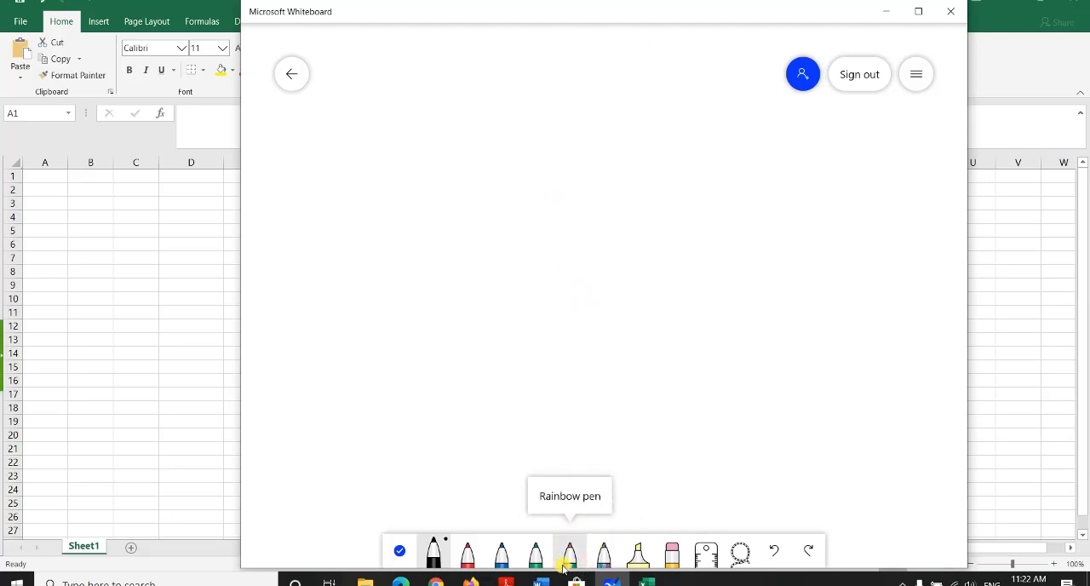
# Step: Write the heading "Ex ." near the whiteboard's upper edge with the multicoloured pen beside the highlighter
pyautogui.click(604, 554)
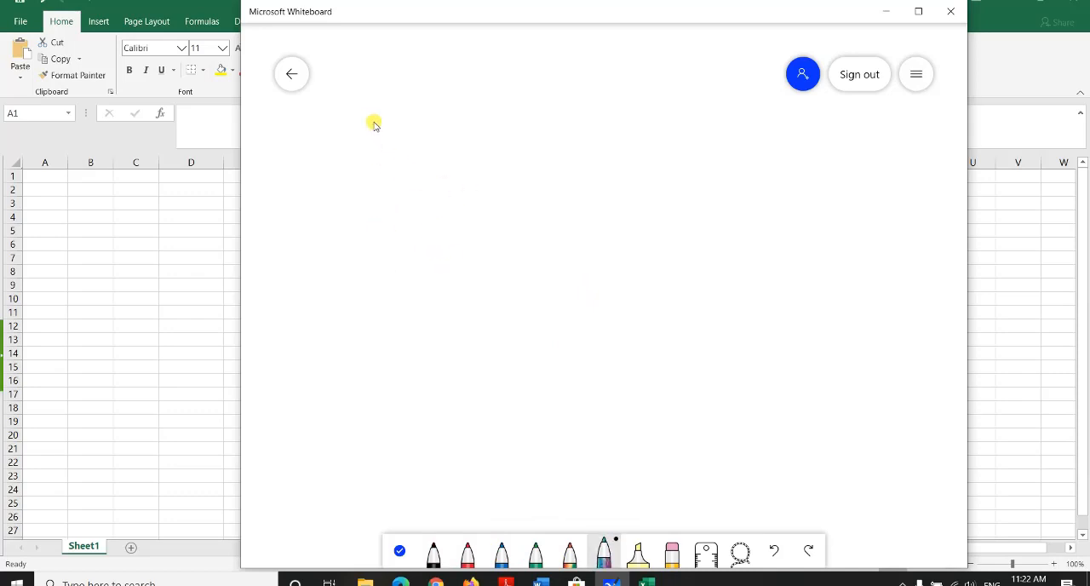
pyautogui.moveTo(365, 114)
pyautogui.mouseDown()
pyautogui.moveTo(348, 141)
pyautogui.moveTo(400, 149)
pyautogui.mouseUp()
pyautogui.click(428, 152)
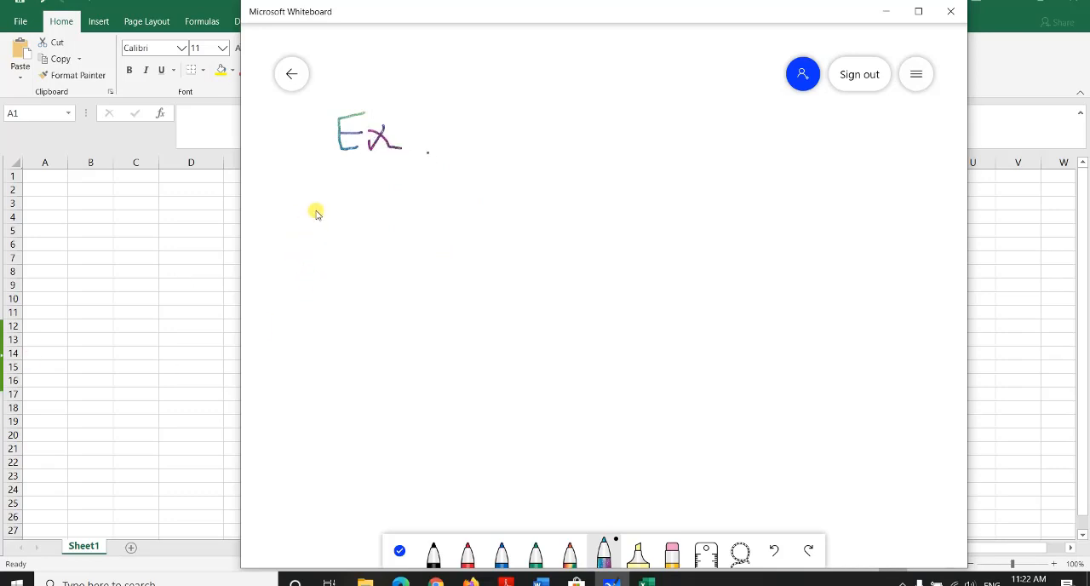
# Step: Draw a vertical line below the heading and write the values 3, 4, 10, 8 and 5 down beside it
pyautogui.moveTo(315, 211)
pyautogui.mouseDown()
pyautogui.moveTo(338, 363)
pyautogui.moveTo(338, 449)
pyautogui.mouseUp()
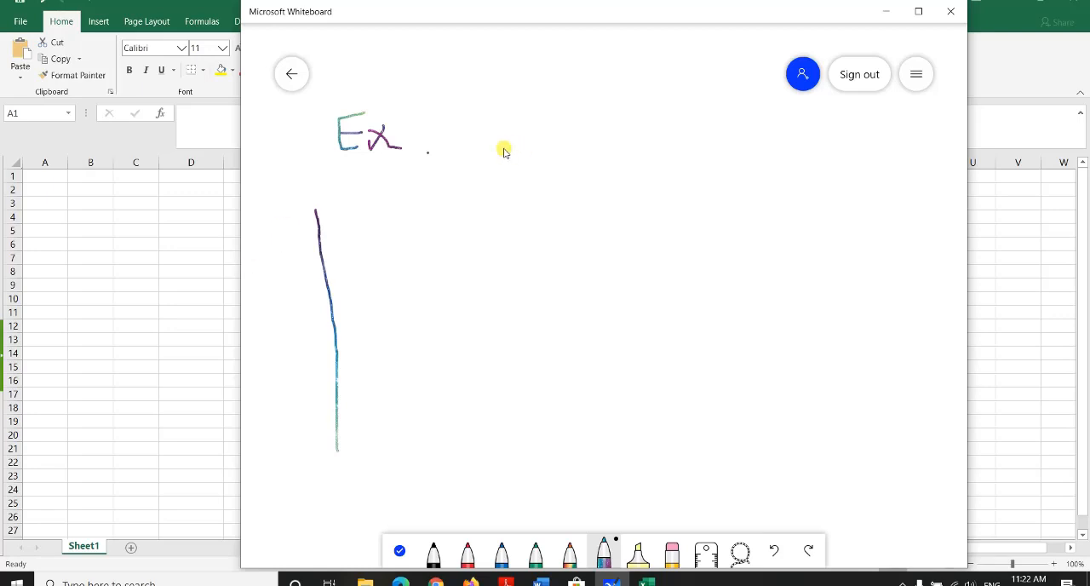
pyautogui.moveTo(339, 208)
pyautogui.mouseDown()
pyautogui.moveTo(347, 227)
pyautogui.moveTo(334, 238)
pyautogui.mouseUp()
pyautogui.moveTo(355, 341)
pyautogui.mouseDown()
pyautogui.moveTo(356, 377)
pyautogui.moveTo(379, 345)
pyautogui.mouseUp()
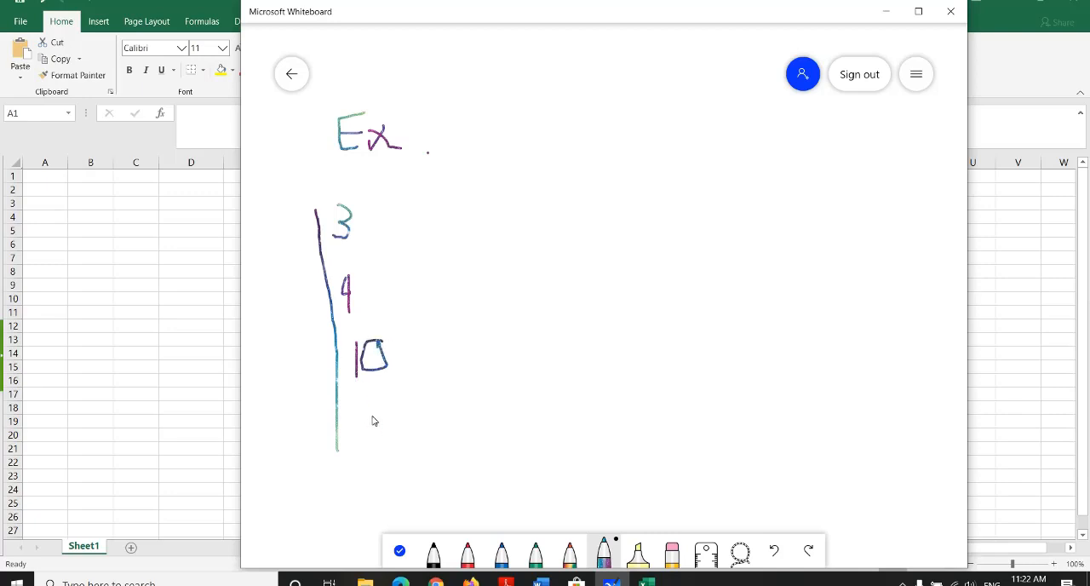
pyautogui.moveTo(372, 394)
pyautogui.mouseDown()
pyautogui.moveTo(373, 419)
pyautogui.moveTo(376, 409)
pyautogui.moveTo(358, 414)
pyautogui.moveTo(370, 398)
pyautogui.mouseUp()
pyautogui.hotkey('ctrl', 'z')
pyautogui.moveTo(337, 448); pyautogui.dragTo(337, 480)
pyautogui.moveTo(361, 447)
pyautogui.mouseDown()
pyautogui.moveTo(369, 474)
pyautogui.moveTo(357, 479)
pyautogui.mouseUp()
pyautogui.moveTo(360, 448); pyautogui.dragTo(387, 444)
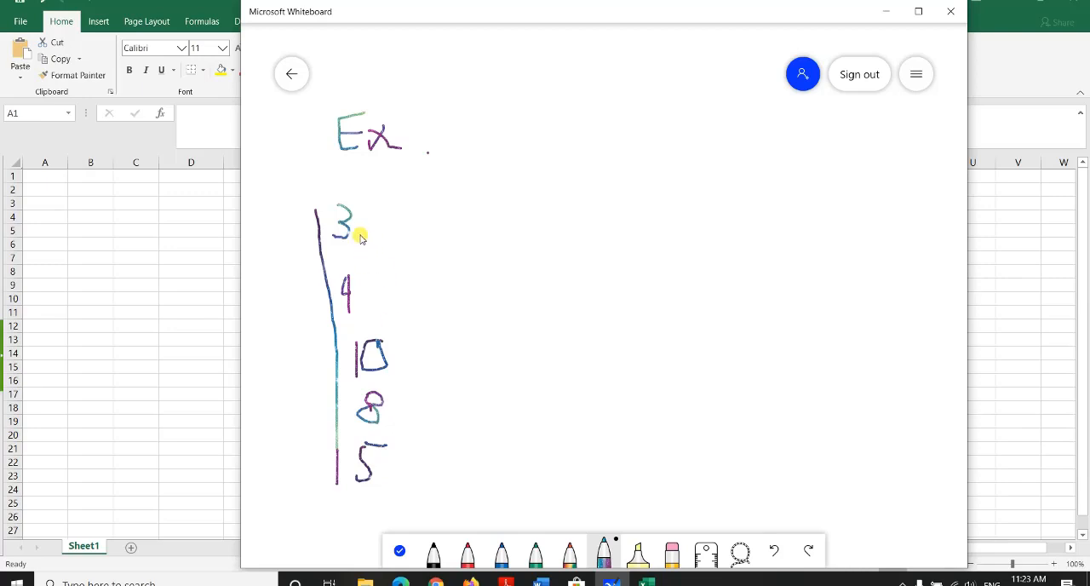
# Step: Draw an arrow from the 3, circle the 3, and write "Z =" at the arrow's tip
pyautogui.moveTo(362, 233)
pyautogui.mouseDown()
pyautogui.moveTo(480, 239)
pyautogui.moveTo(472, 258)
pyautogui.mouseUp()
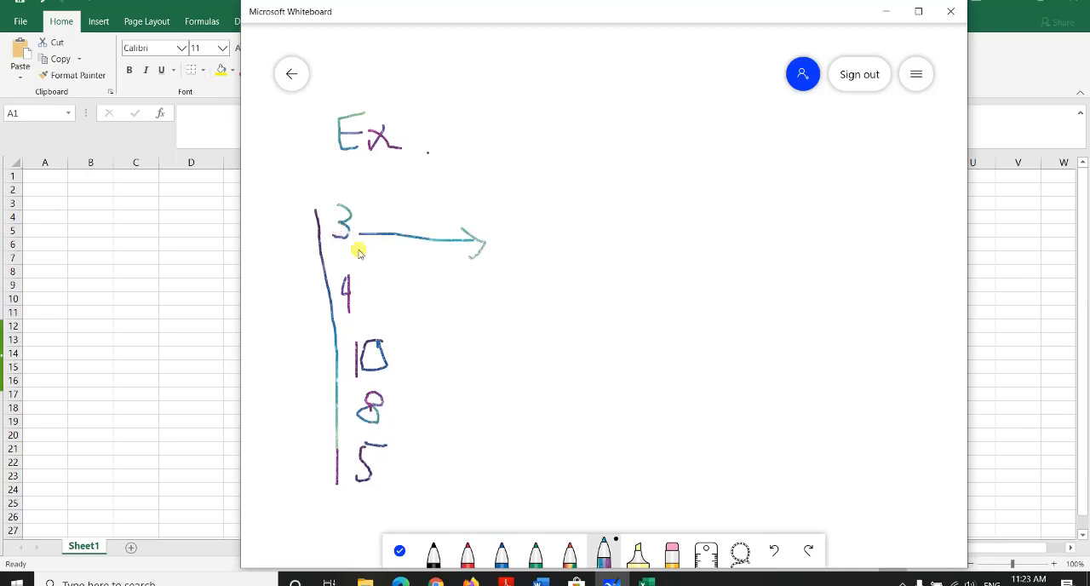
pyautogui.moveTo(316, 242); pyautogui.dragTo(364, 258)
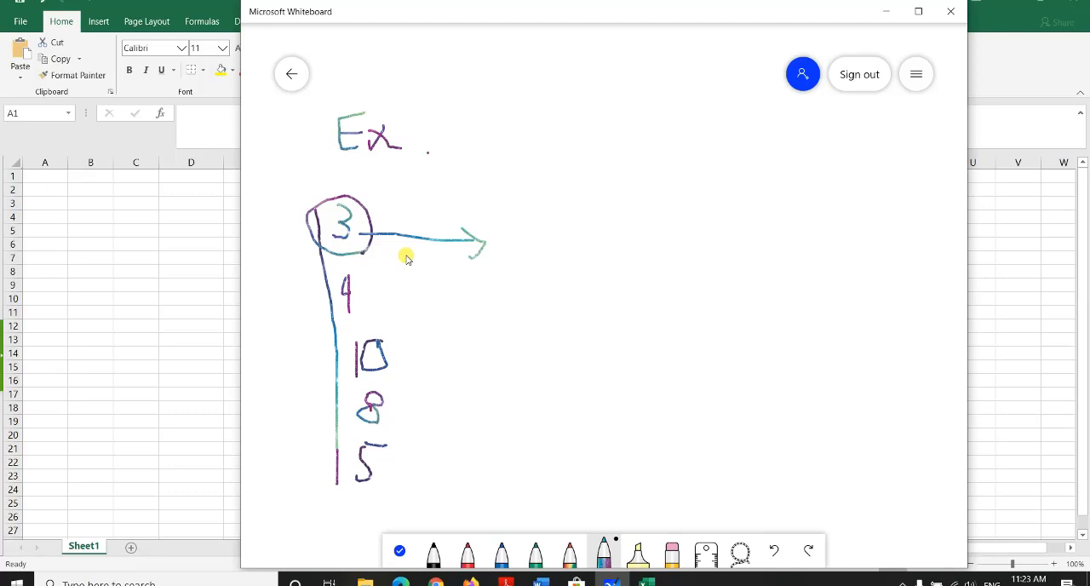
pyautogui.click(506, 204)
pyautogui.moveTo(559, 214); pyautogui.dragTo(563, 256)
pyautogui.moveTo(533, 223); pyautogui.dragTo(569, 226)
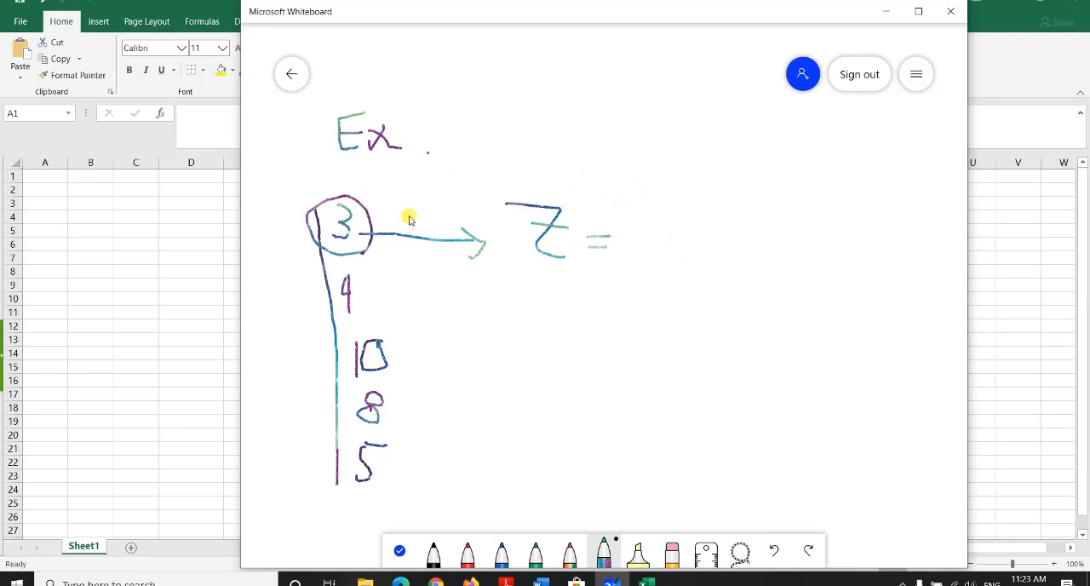
# Step: Write the fraction "(3 − μ) / std" after "Z =" and circle the whole equation
pyautogui.moveTo(615, 169)
pyautogui.mouseDown()
pyautogui.moveTo(653, 214)
pyautogui.moveTo(621, 213)
pyautogui.moveTo(706, 204)
pyautogui.moveTo(755, 158)
pyautogui.moveTo(761, 183)
pyautogui.mouseUp()
pyautogui.moveTo(637, 227); pyautogui.dragTo(777, 229)
pyautogui.moveTo(692, 258)
pyautogui.mouseDown()
pyautogui.moveTo(673, 288)
pyautogui.moveTo(742, 249)
pyautogui.mouseUp()
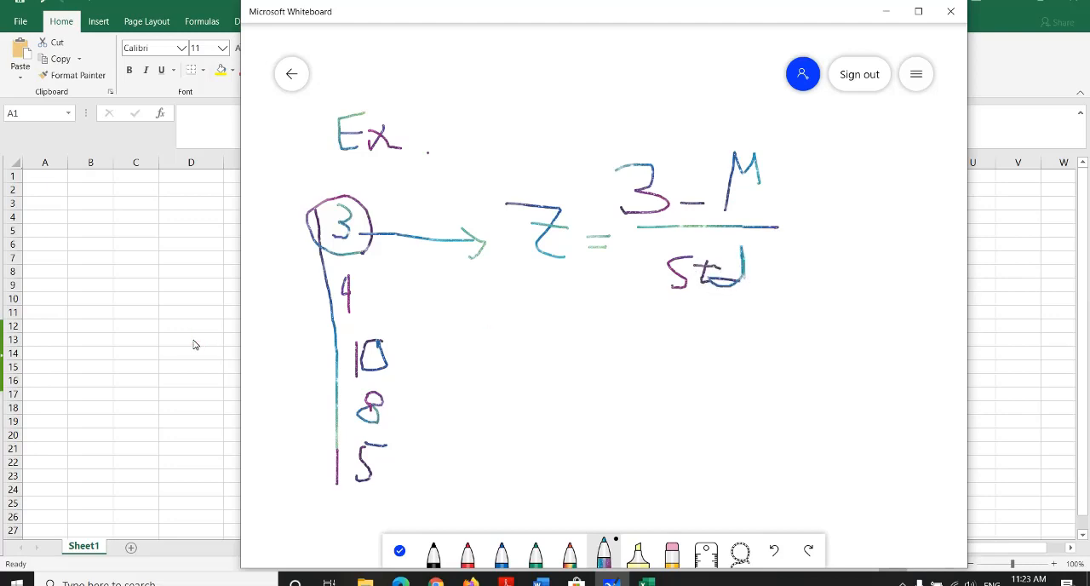
pyautogui.moveTo(598, 319)
pyautogui.mouseDown()
pyautogui.moveTo(793, 270)
pyautogui.moveTo(699, 315)
pyautogui.mouseUp()
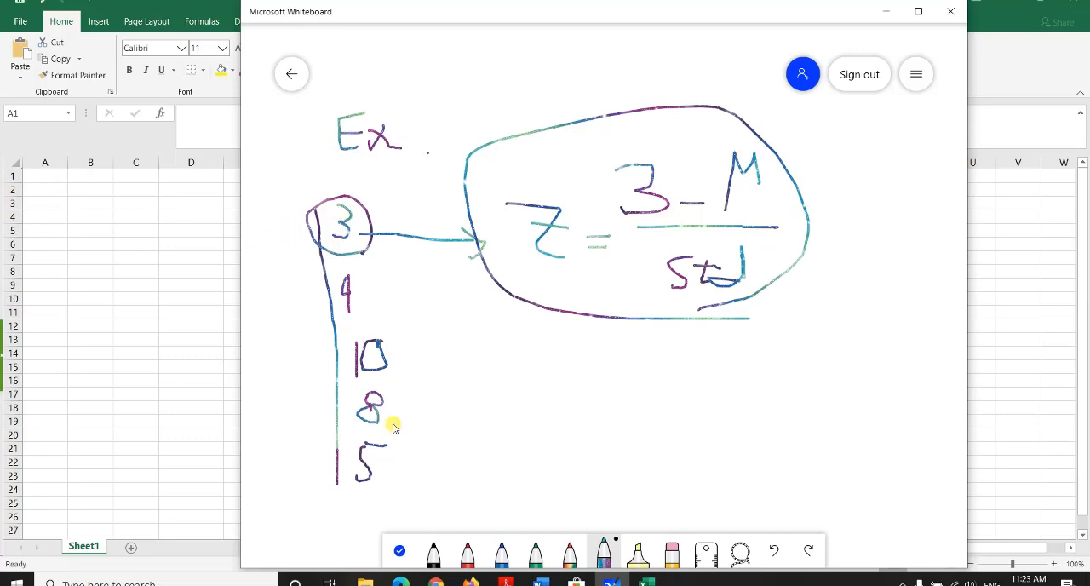
# Step: Switch to Excel and enter the values 3, 4, 10, 8 and 5 in cells A2 to A6
pyautogui.click(48, 195)
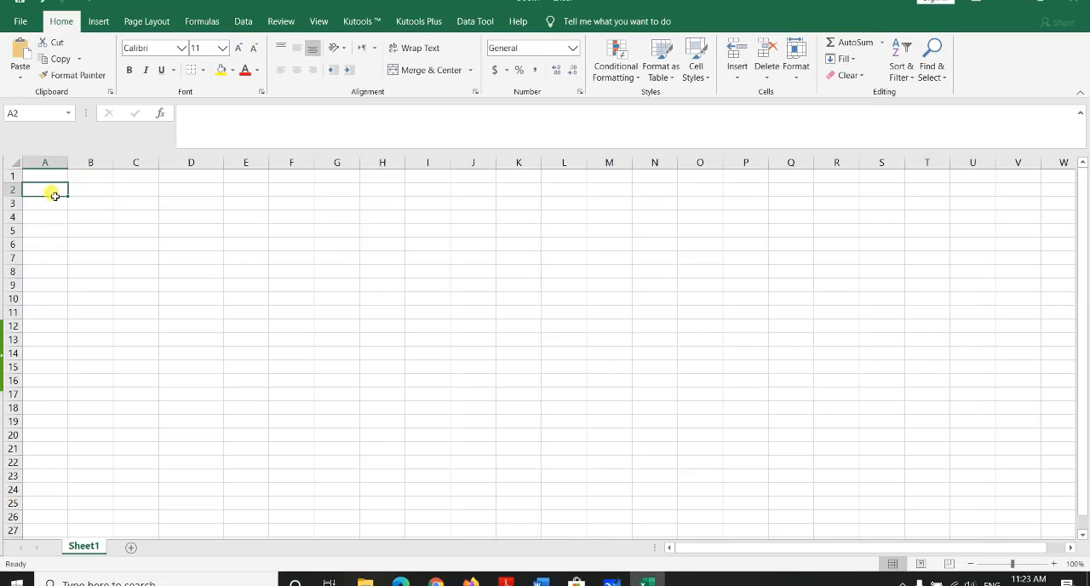
pyautogui.doubleClick(53, 192)
pyautogui.press('Return')
pyautogui.write('4')
pyautogui.press('Return')
pyautogui.write('10')
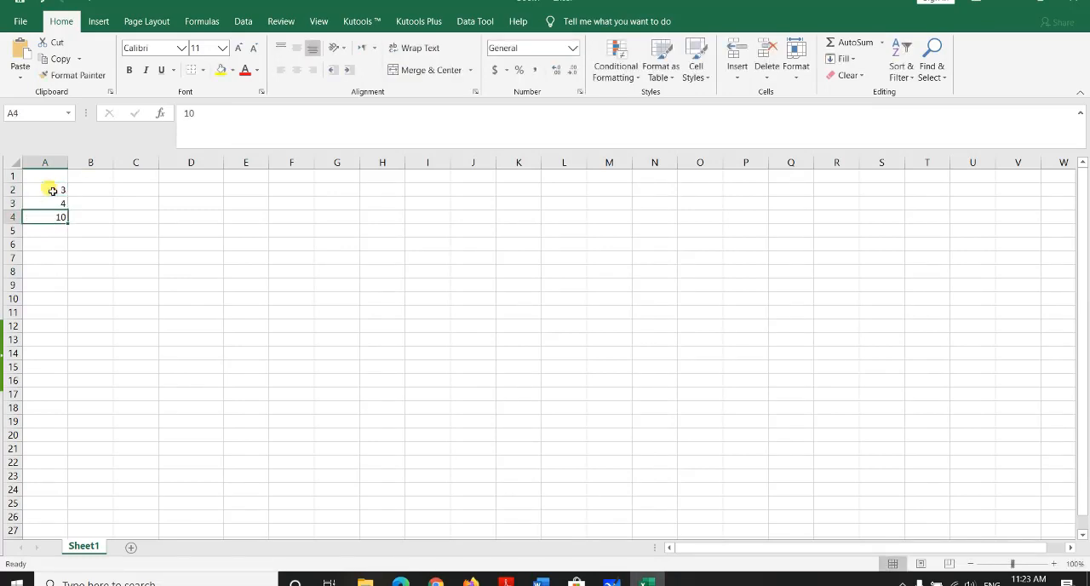
pyautogui.press('Return')
pyautogui.write('8')
pyautogui.hotkey('ctrl', 'Return')
pyautogui.press('Return')
pyautogui.write('5')
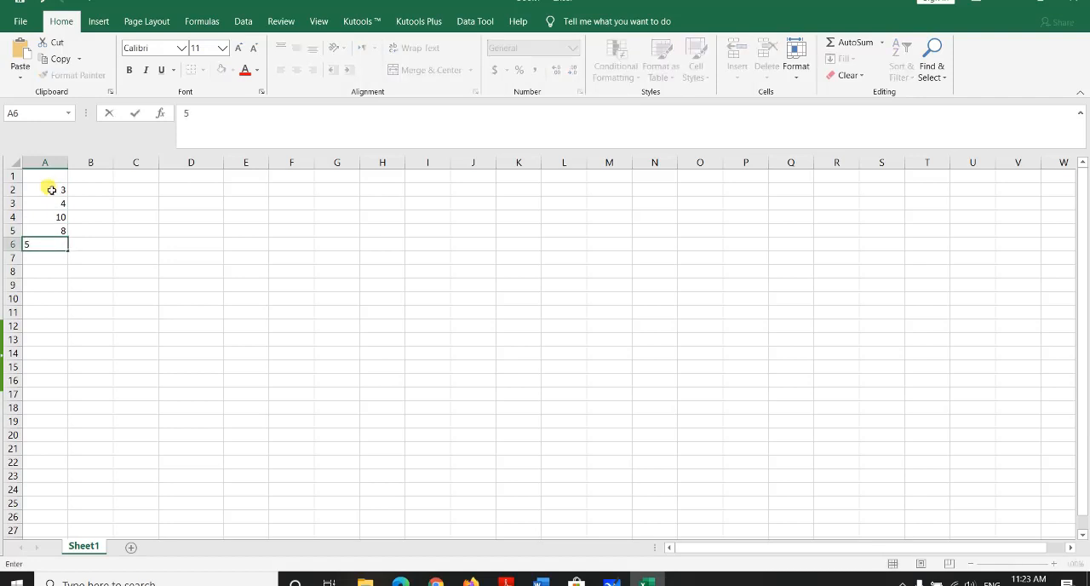
# Step: Enter the column headings data, mean, std and Z score in cells A1 to D1
pyautogui.click(50, 182)
pyautogui.write('da')
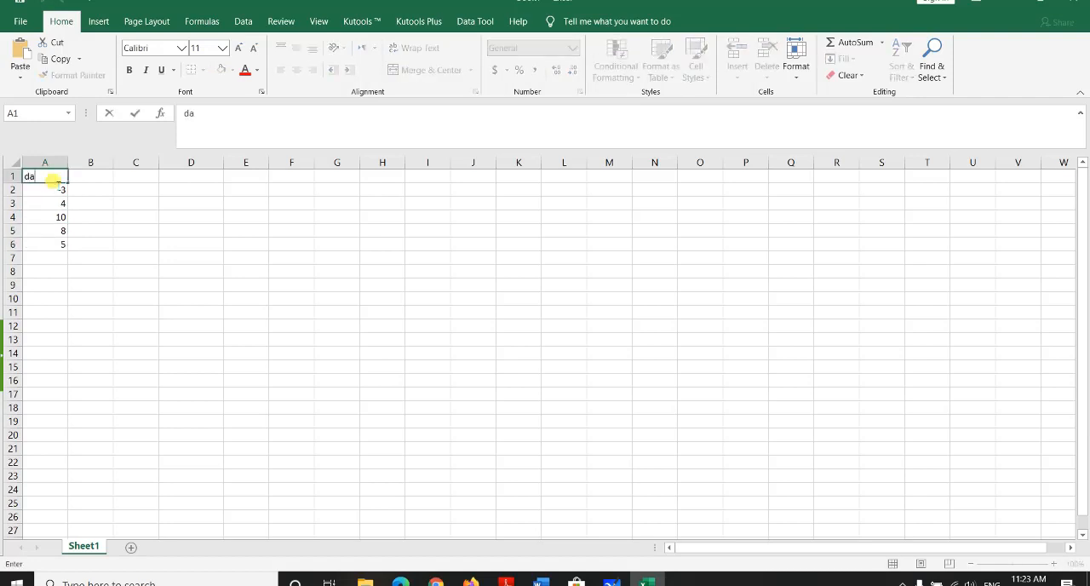
pyautogui.write('ta')
pyautogui.click(100, 175)
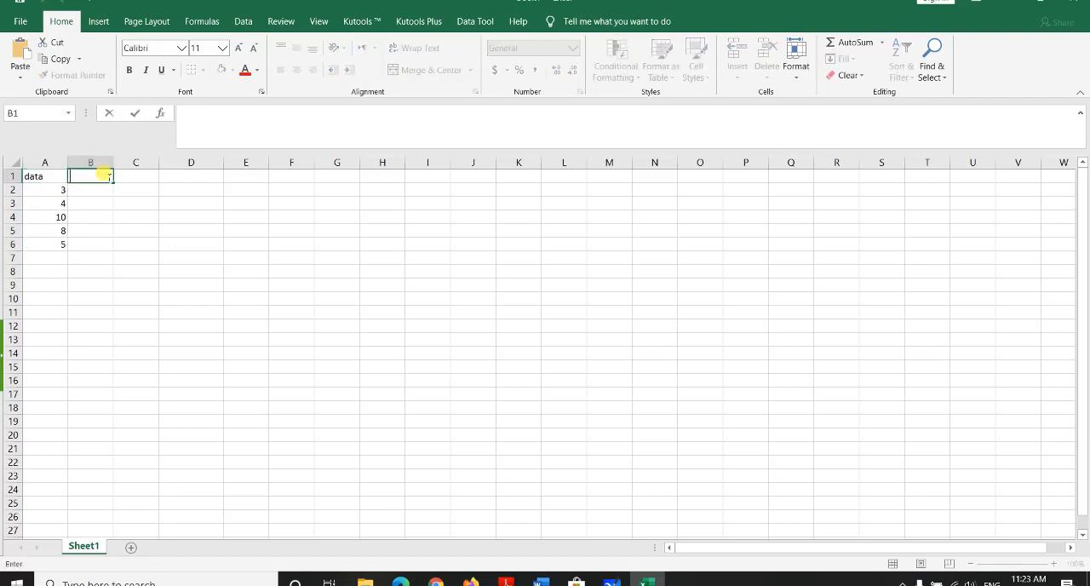
pyautogui.write('mean')
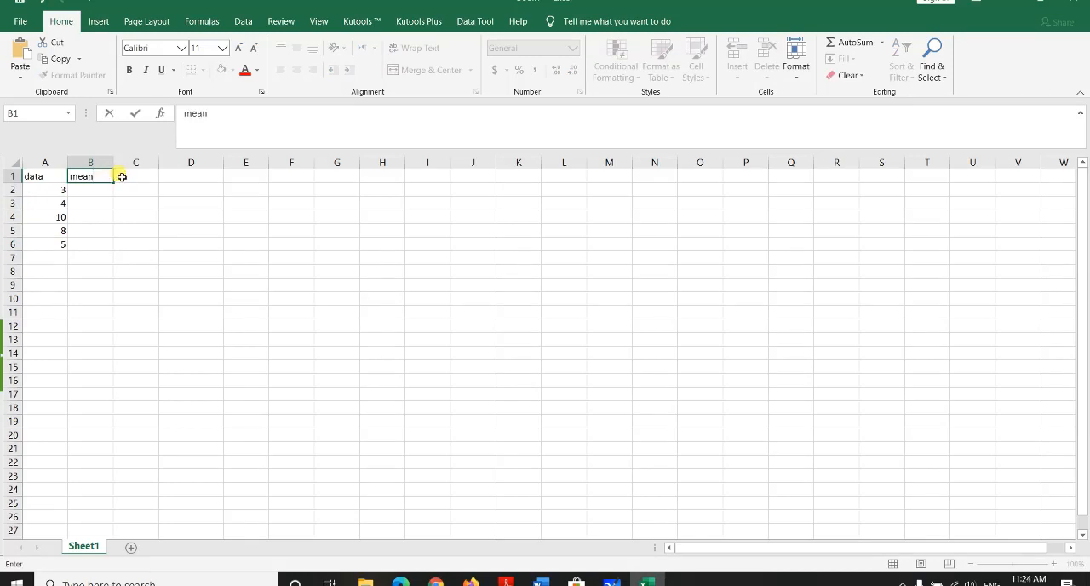
pyautogui.click(122, 173)
pyautogui.write('std')
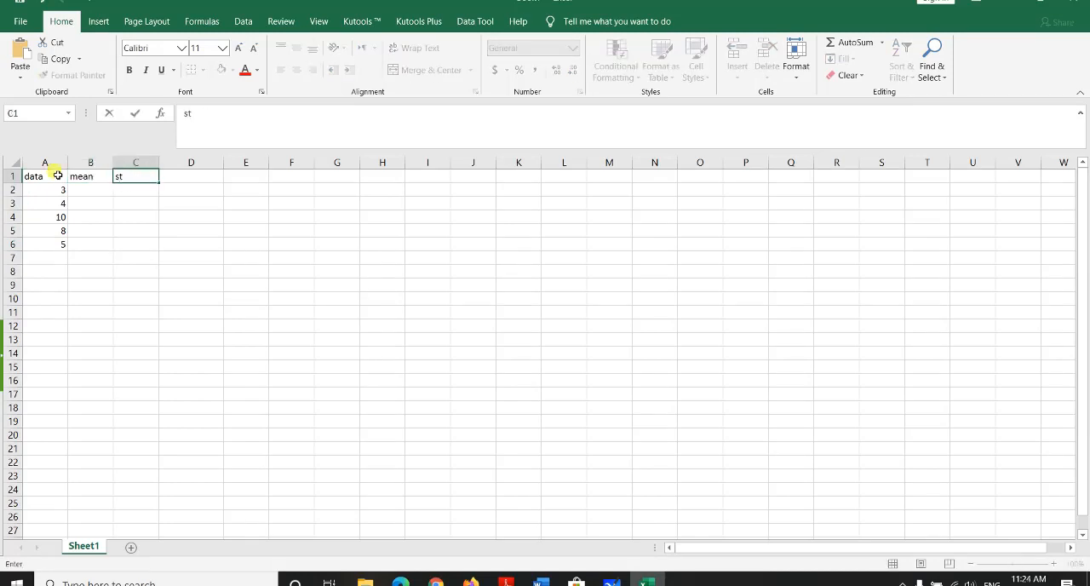
pyautogui.click(185, 184)
pyautogui.doubleClick(185, 179)
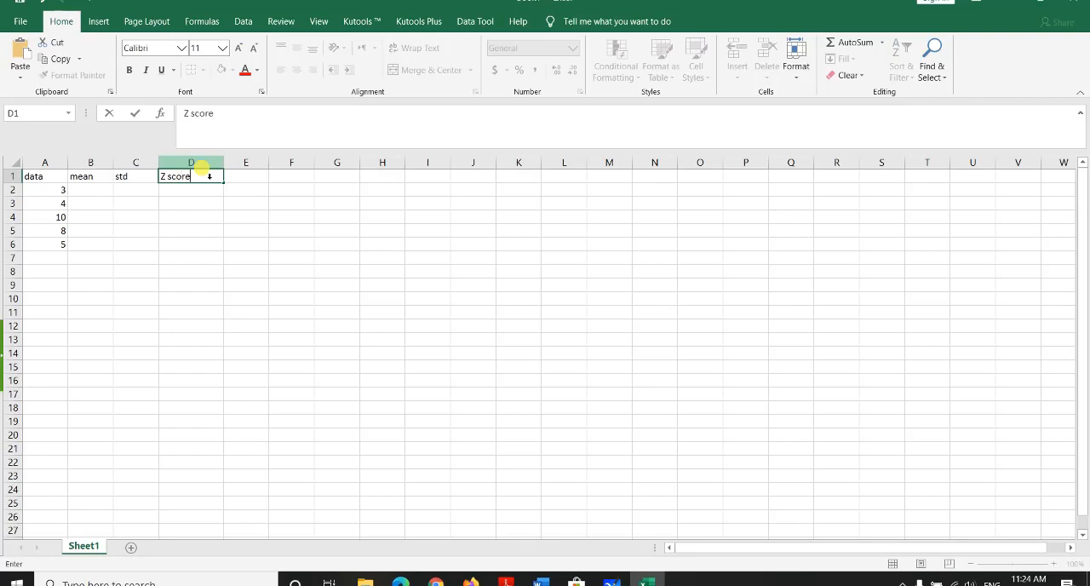
# Step: Calculate the mean of the data in cell B2 with the formula =AVERAGE(A2:A6)
pyautogui.doubleClick(96, 189)
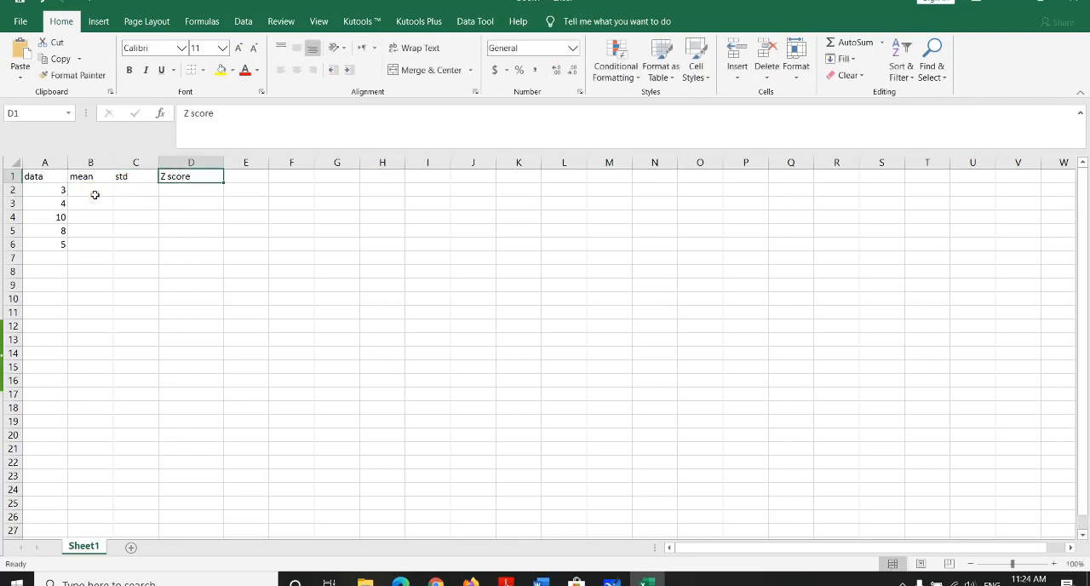
pyautogui.doubleClick(94, 192)
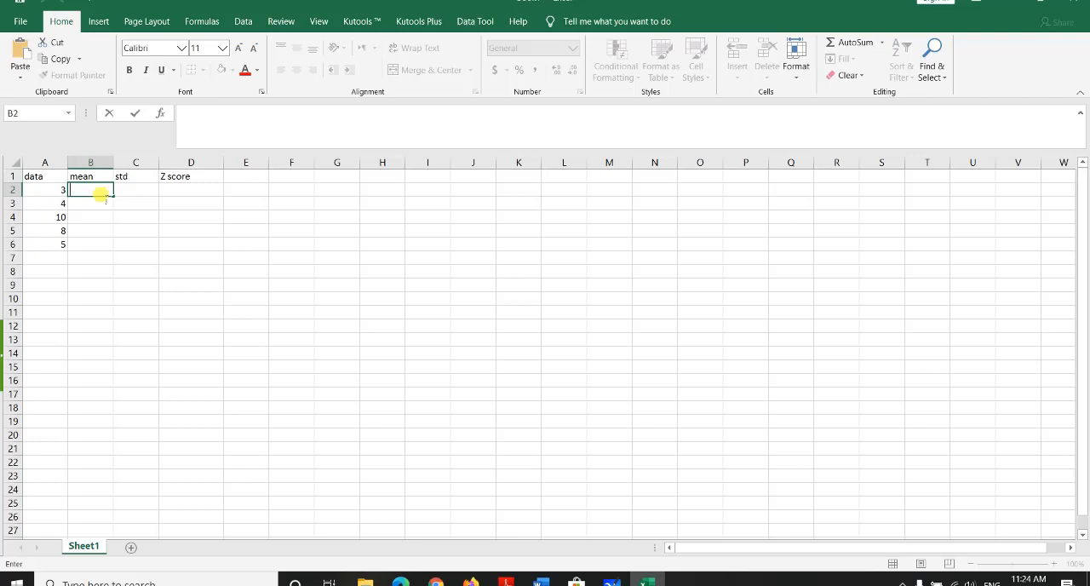
pyautogui.write('=')
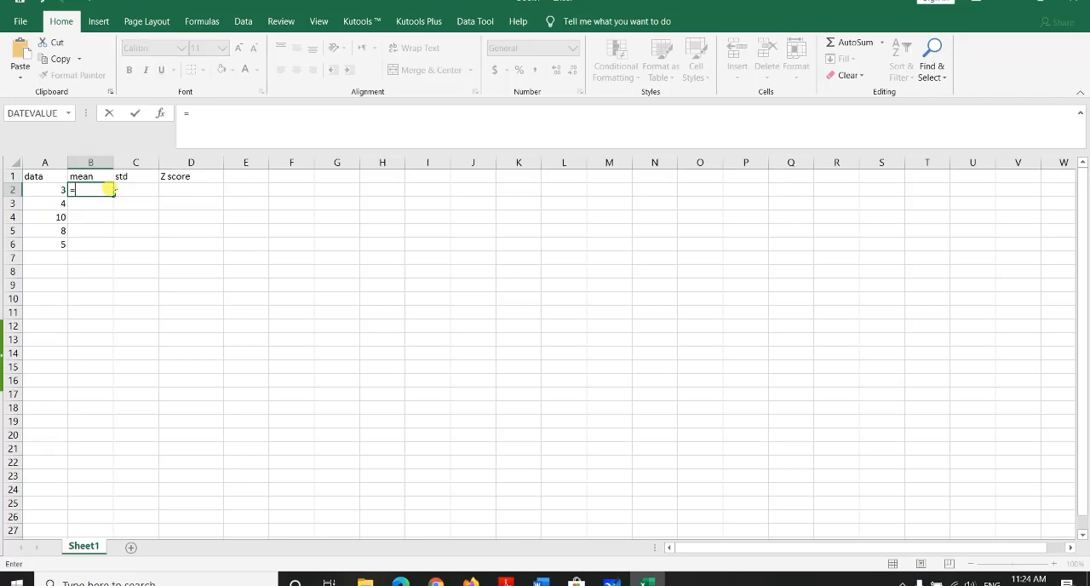
pyautogui.write('av')
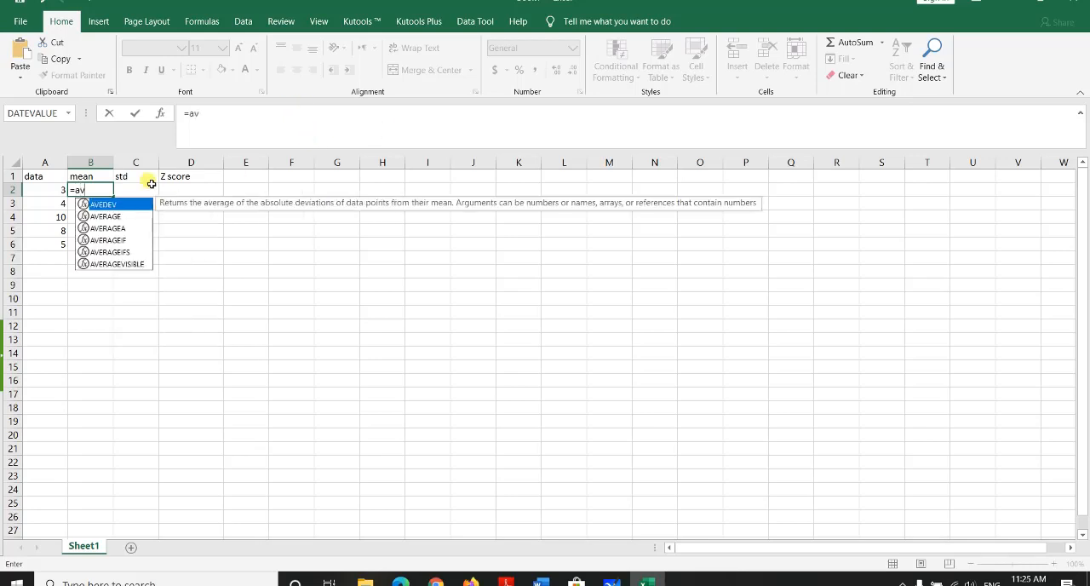
pyautogui.doubleClick(119, 216)
pyautogui.moveTo(60, 190); pyautogui.dragTo(65, 245)
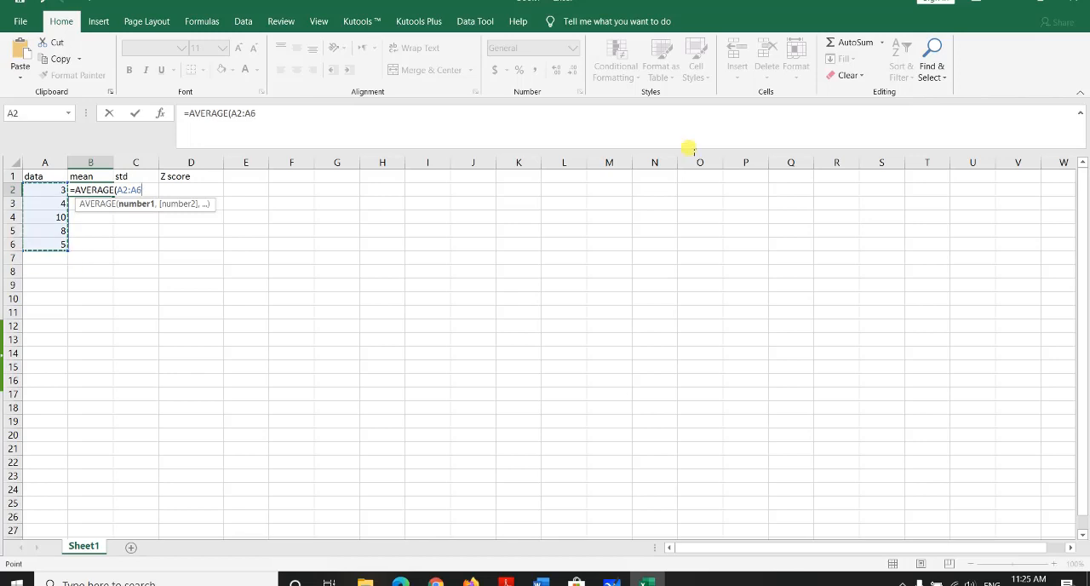
pyautogui.write(')')
pyautogui.press('Return')
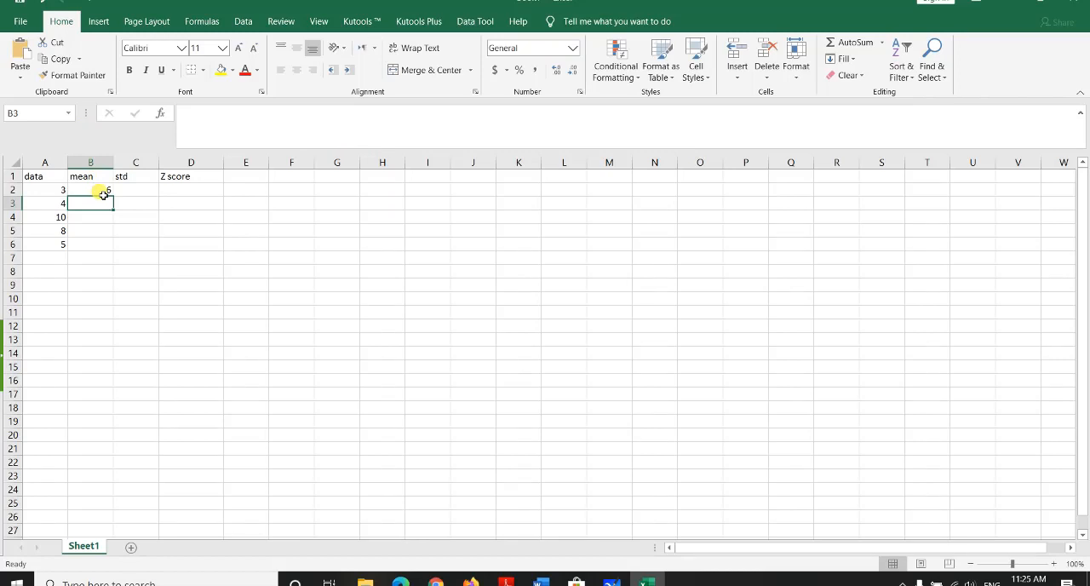
# Step: Calculate the sample standard deviation of the data in cell C2 with the formula =STDEV.S(A2:A6)
pyautogui.click(149, 191)
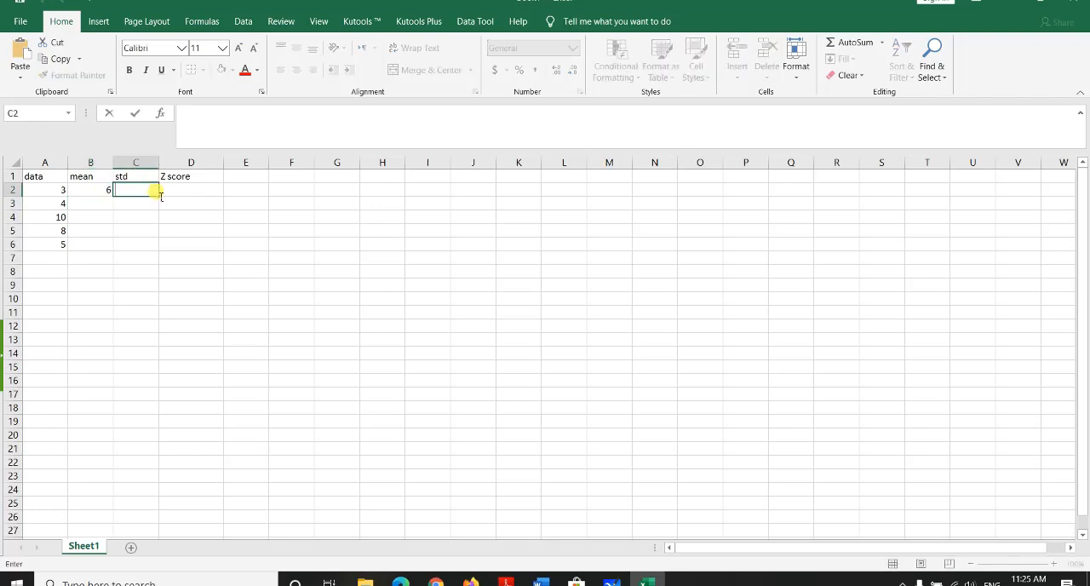
pyautogui.write('=st')
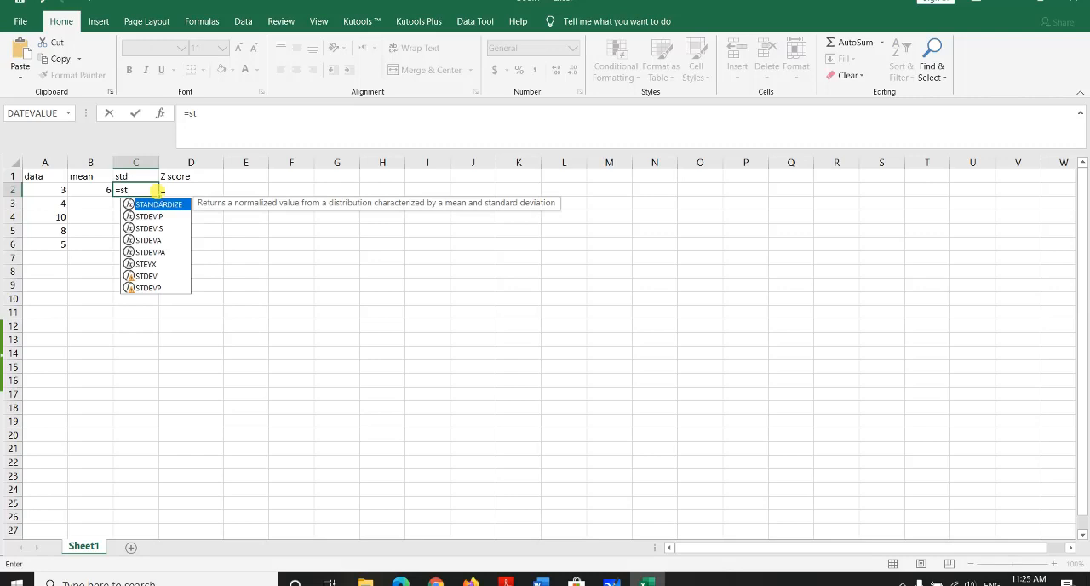
pyautogui.doubleClick(149, 229)
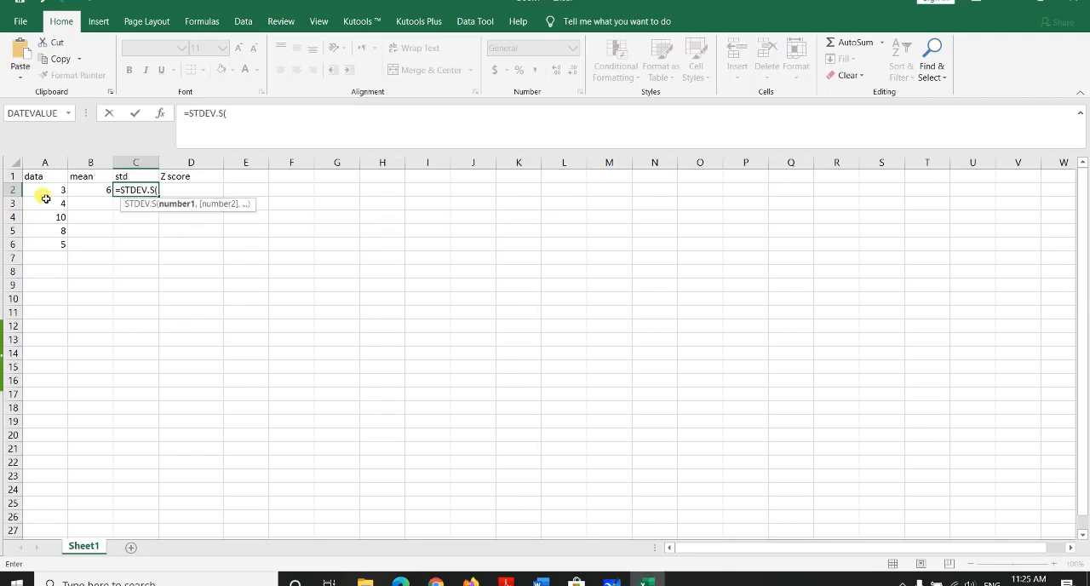
pyautogui.moveTo(43, 193); pyautogui.dragTo(51, 245)
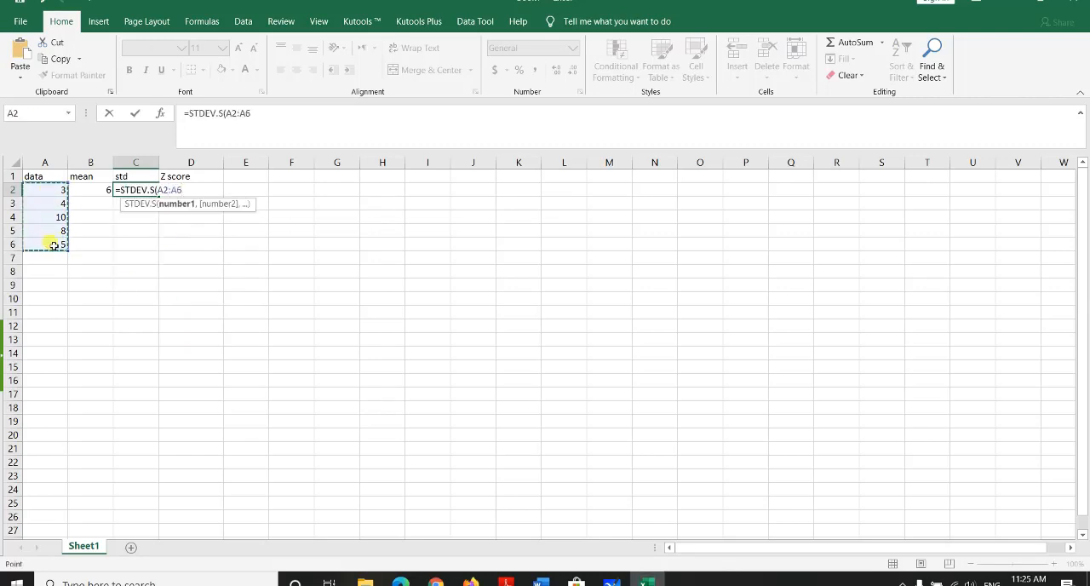
pyautogui.write(')')
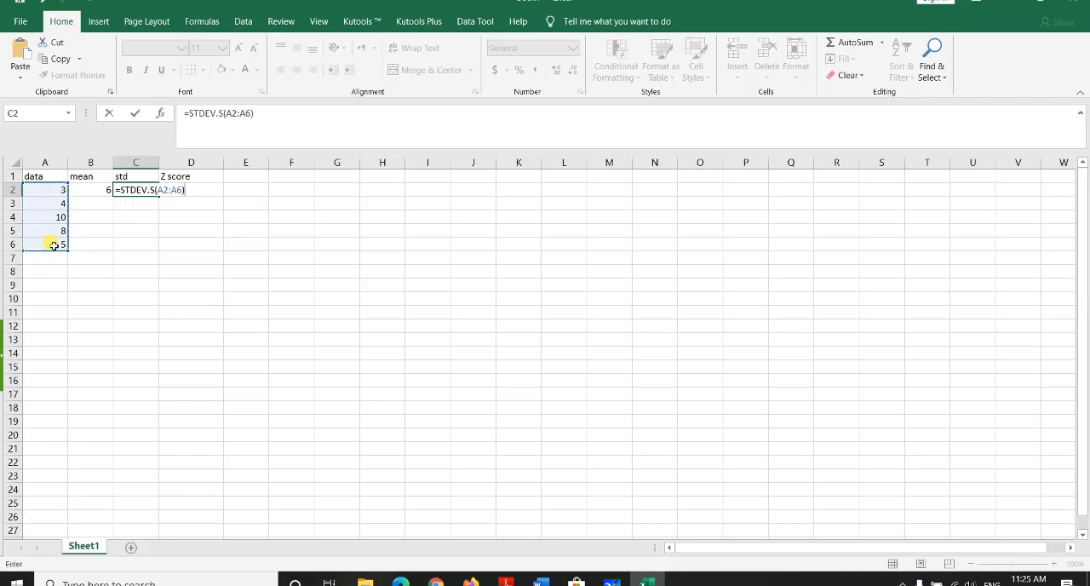
pyautogui.press('Return')
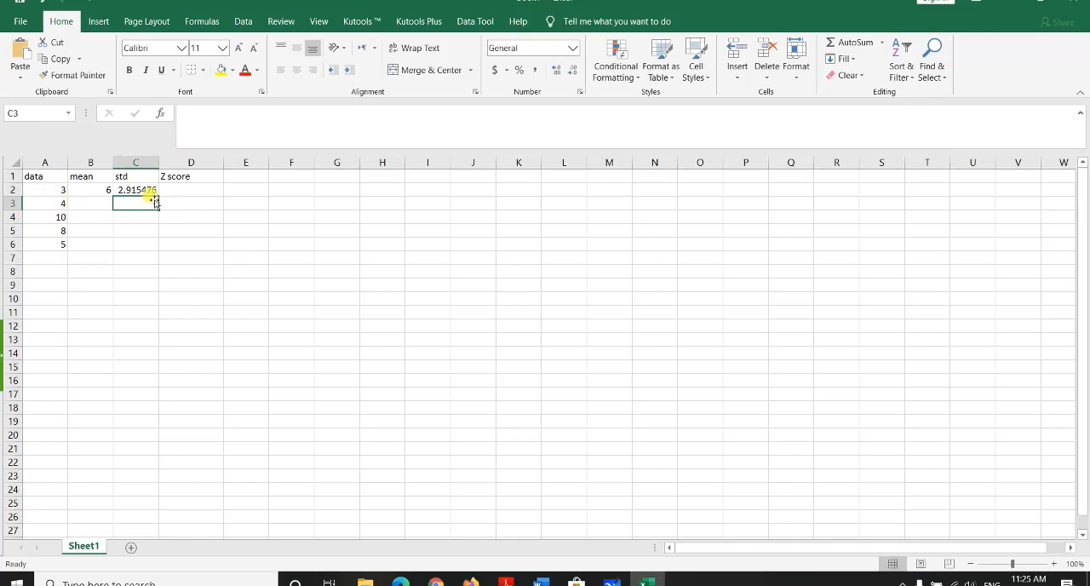
# Step: Calculate the Z score of the first data value in cell D2 with the formula =((A2-B2)/C2)
pyautogui.click(183, 193)
pyautogui.doubleClick(182, 193)
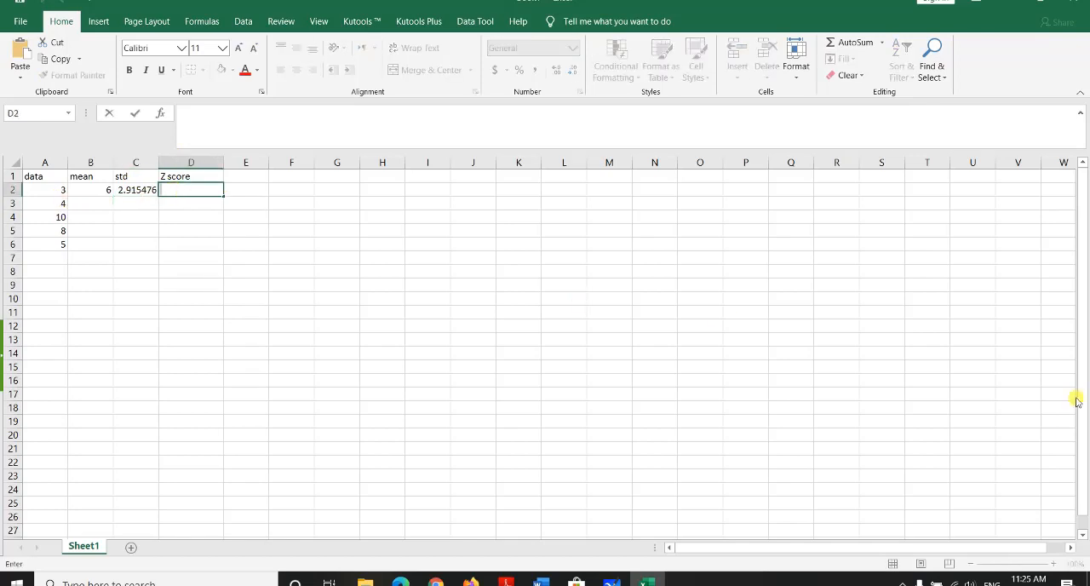
pyautogui.write('=')
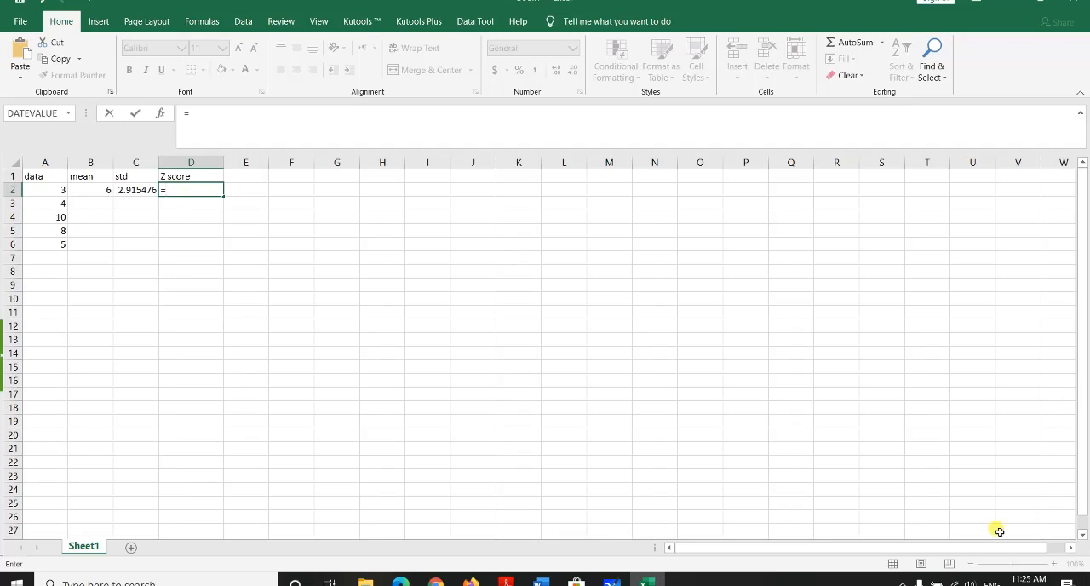
pyautogui.click(60, 191)
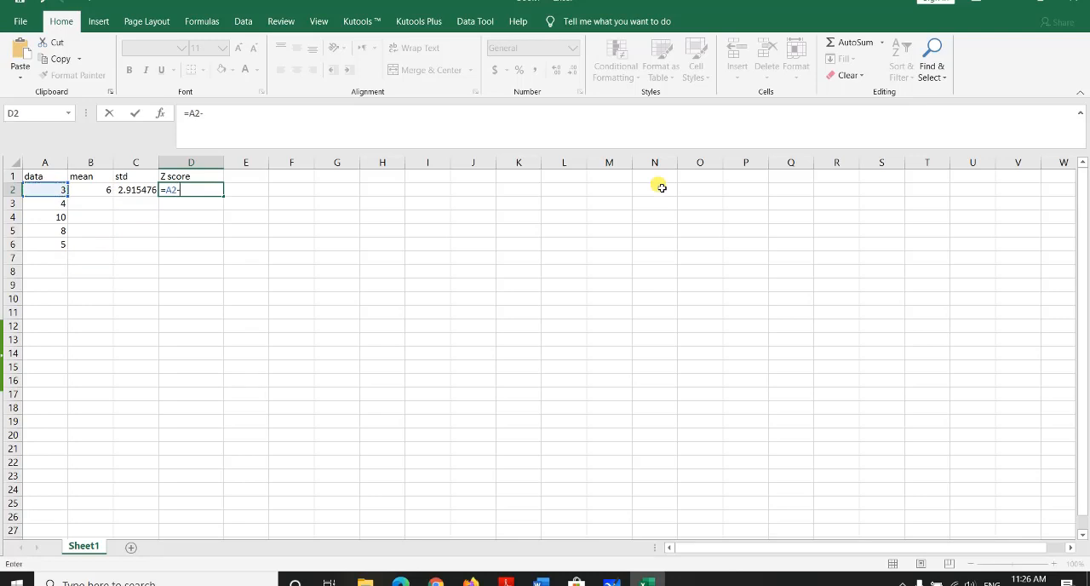
pyautogui.click(96, 194)
pyautogui.write(')')
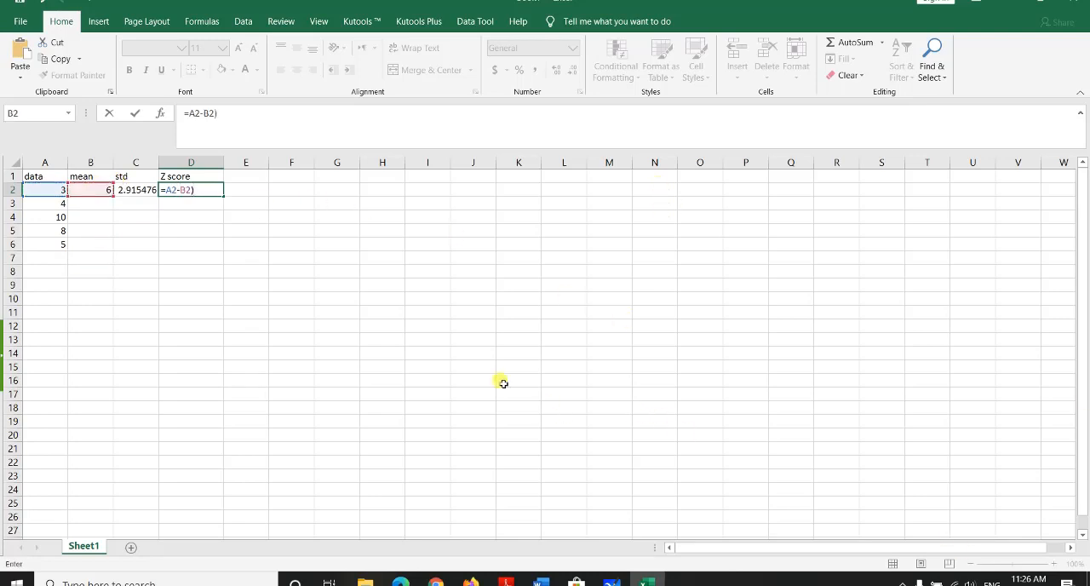
pyautogui.click(162, 189)
pyautogui.write('((')
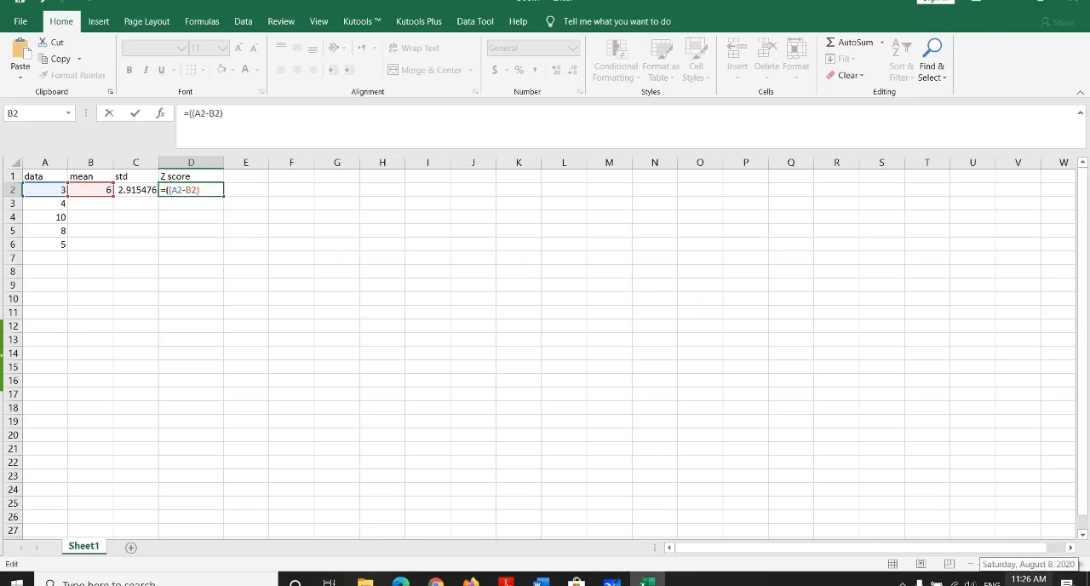
pyautogui.click(136, 190)
pyautogui.write(')')
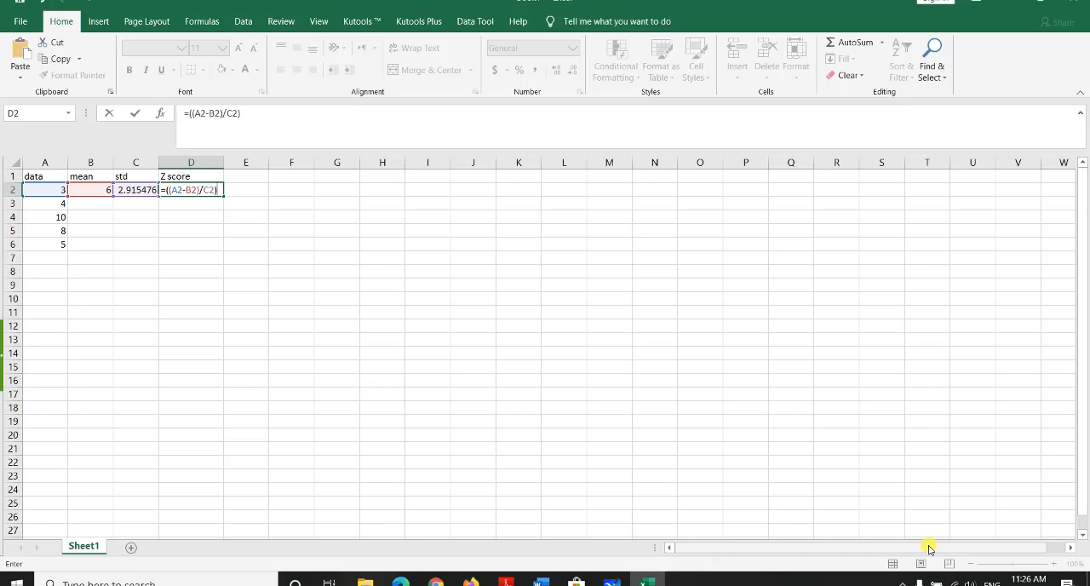
pyautogui.press('Return')
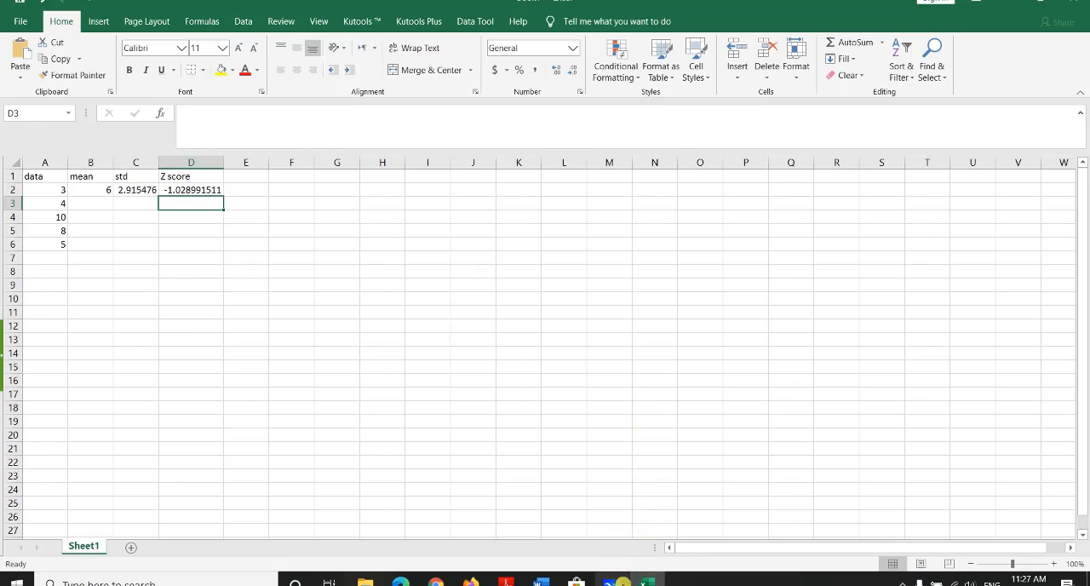
# Step: Switch to Microsoft Whiteboard and draw a horizontal baseline with a bell curve above it
pyautogui.click(612, 582)
pyautogui.moveTo(347, 345); pyautogui.dragTo(742, 357)
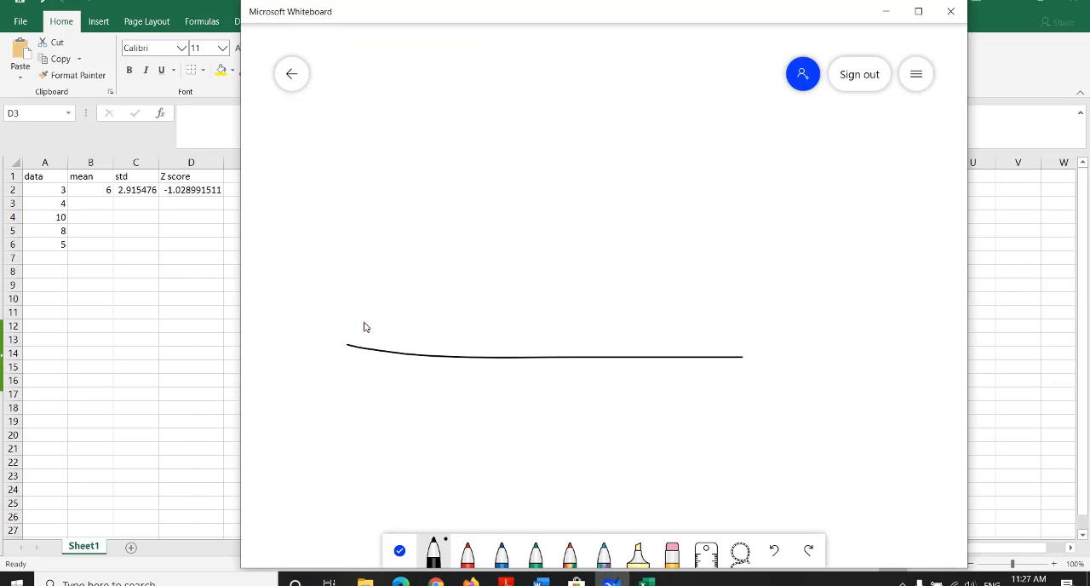
pyautogui.moveTo(356, 319)
pyautogui.mouseDown()
pyautogui.moveTo(545, 228)
pyautogui.moveTo(678, 317)
pyautogui.moveTo(827, 352)
pyautogui.mouseUp()
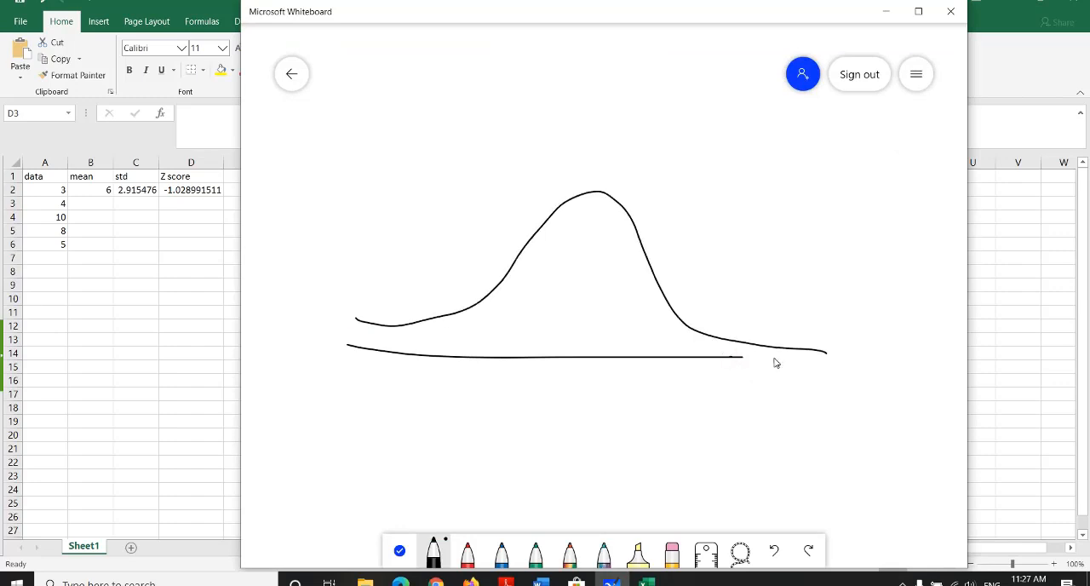
pyautogui.moveTo(741, 357); pyautogui.dragTo(800, 358)
# Step: Mark the left end of the bell curve with a vertical tick labelled −3 and label its right end +3
pyautogui.moveTo(372, 309); pyautogui.dragTo(365, 388)
pyautogui.moveTo(333, 419)
pyautogui.mouseDown()
pyautogui.moveTo(368, 422)
pyautogui.moveTo(392, 443)
pyautogui.moveTo(375, 441)
pyautogui.mouseUp()
pyautogui.moveTo(805, 413)
pyautogui.mouseDown()
pyautogui.moveTo(839, 414)
pyautogui.moveTo(823, 435)
pyautogui.mouseUp()
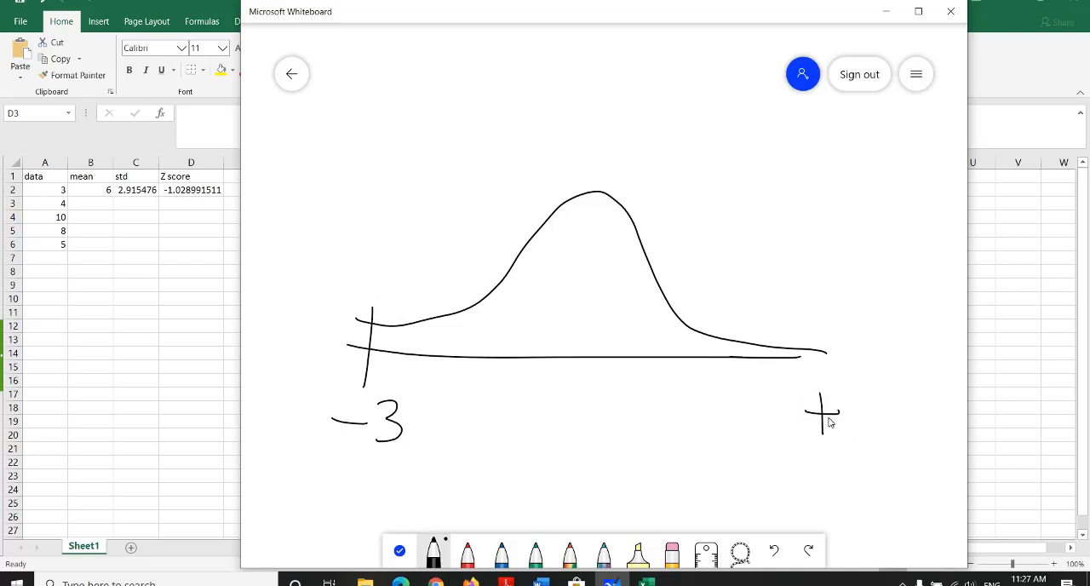
pyautogui.moveTo(839, 359); pyautogui.dragTo(843, 419)
pyautogui.moveTo(828, 357); pyautogui.dragTo(844, 368)
# Step: Move the whiteboard window clear of the worksheet data and draw the curve's vertical centre line, with ticks labelled −1 and −2 to its left
pyautogui.moveTo(538, 18); pyautogui.dragTo(651, 48)
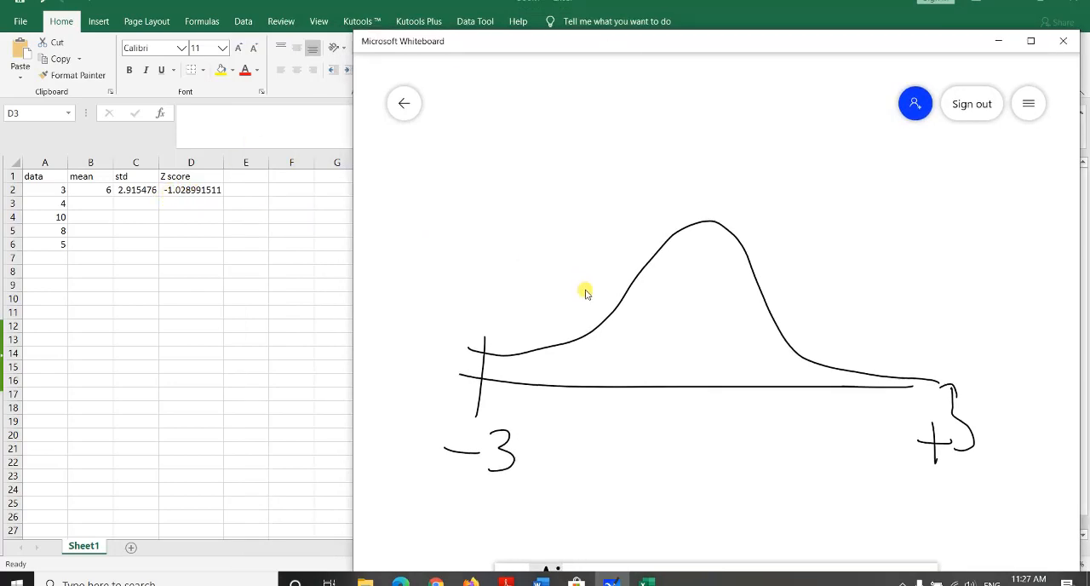
pyautogui.moveTo(698, 195); pyautogui.dragTo(704, 421)
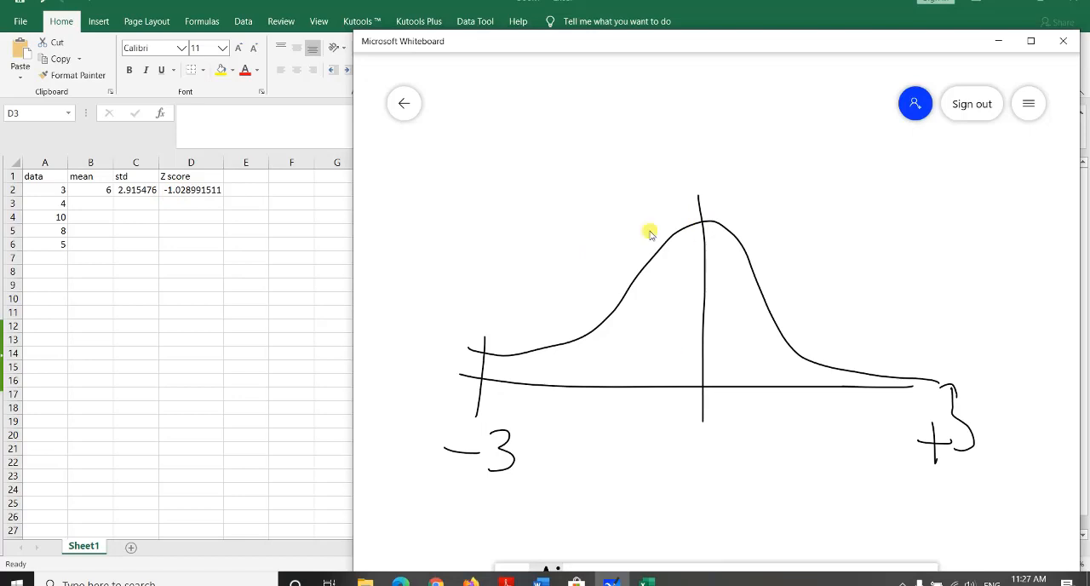
pyautogui.moveTo(636, 376); pyautogui.dragTo(650, 431)
pyautogui.moveTo(552, 373)
pyautogui.mouseDown()
pyautogui.moveTo(561, 422)
pyautogui.moveTo(588, 431)
pyautogui.mouseUp()
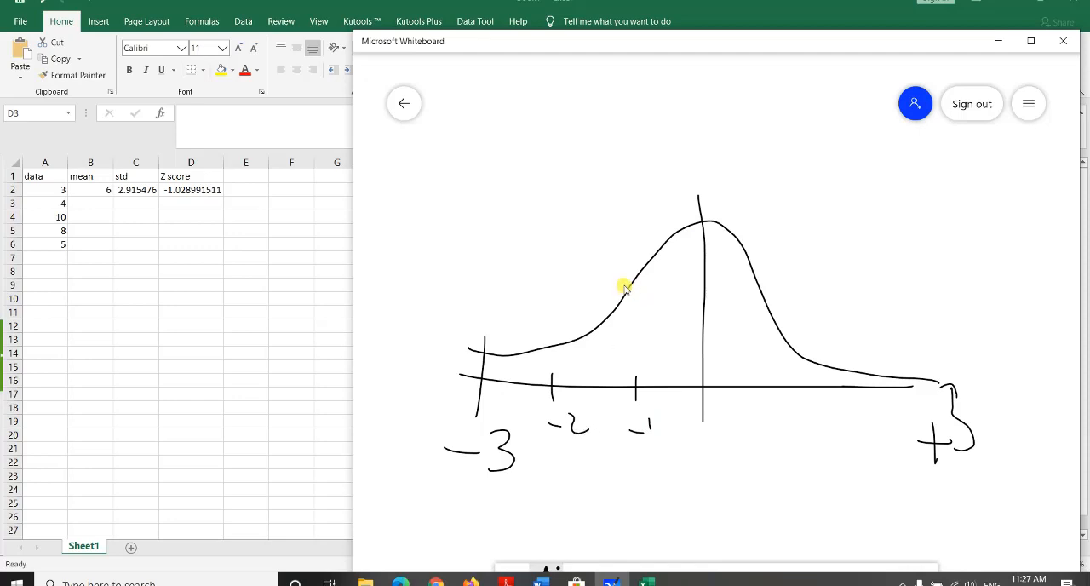
# Step: Mark the curve above −1 with a line down to the baseline and a double-headed arrow to the centre line, and return to Excel
pyautogui.moveTo(624, 286); pyautogui.dragTo(634, 393)
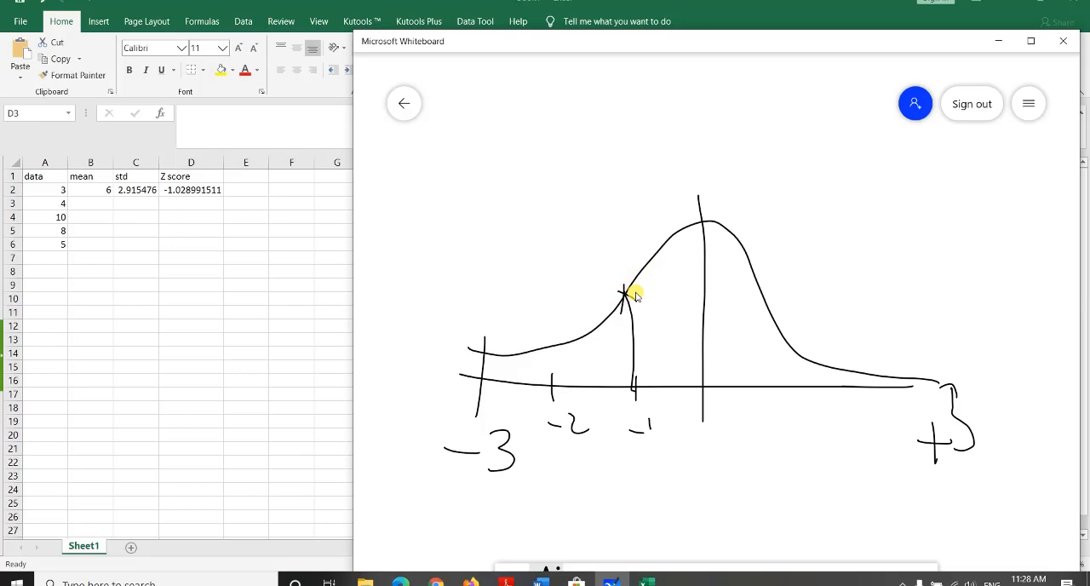
pyautogui.moveTo(628, 292)
pyautogui.mouseDown()
pyautogui.moveTo(694, 293)
pyautogui.moveTo(632, 292)
pyautogui.mouseUp()
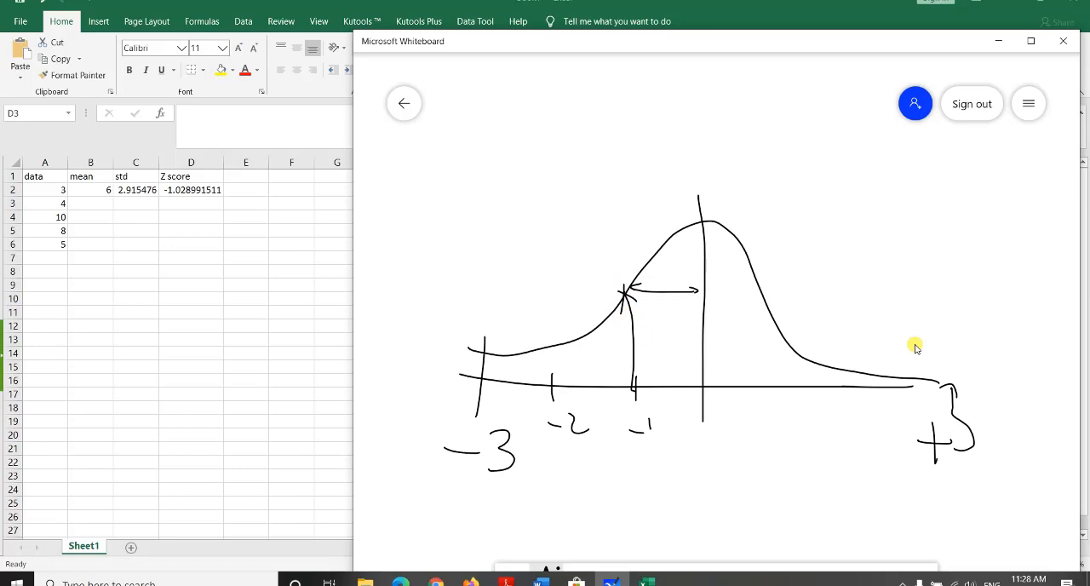
pyautogui.click(998, 41)
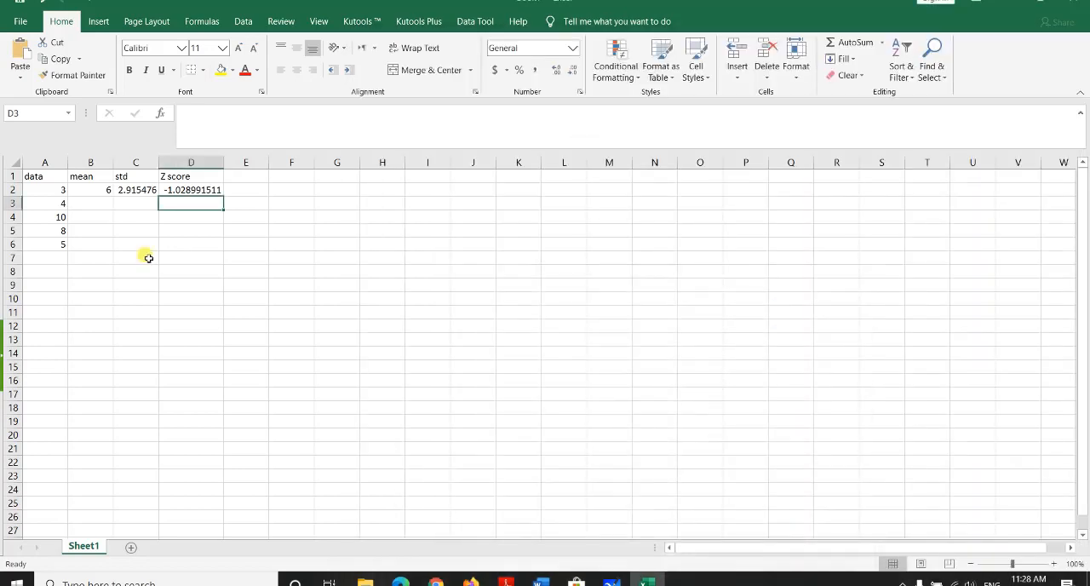